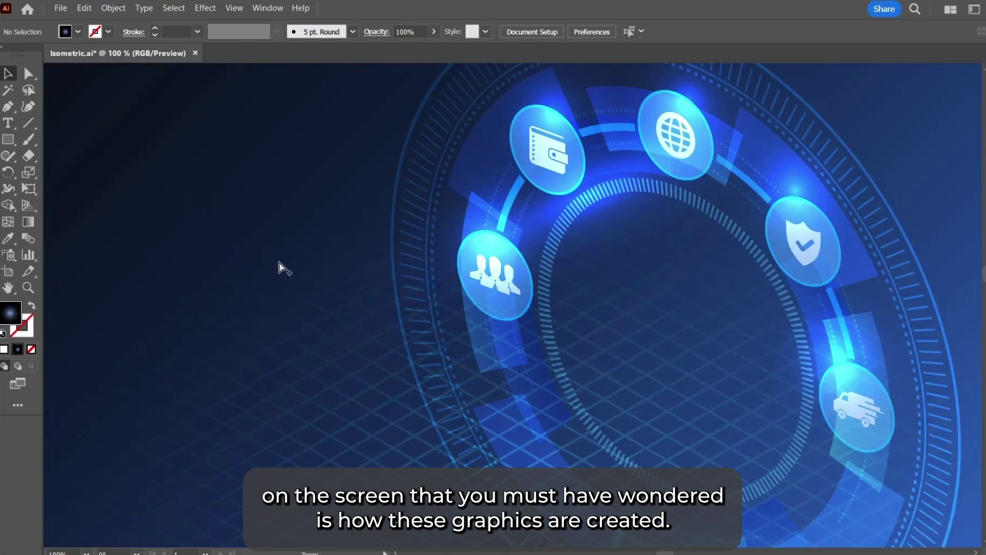
Step: Zoom out, paste a flat copy of the icon ring and place it on the artboard's left side
key("ctrl+minus")
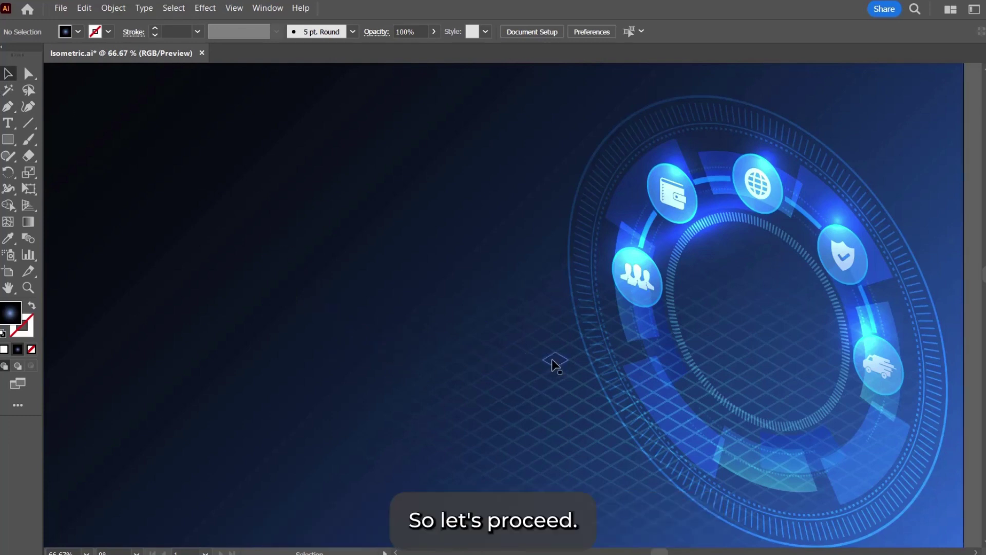
key("ctrl+minus")
left_click_drag(470, 341, 469, 364)
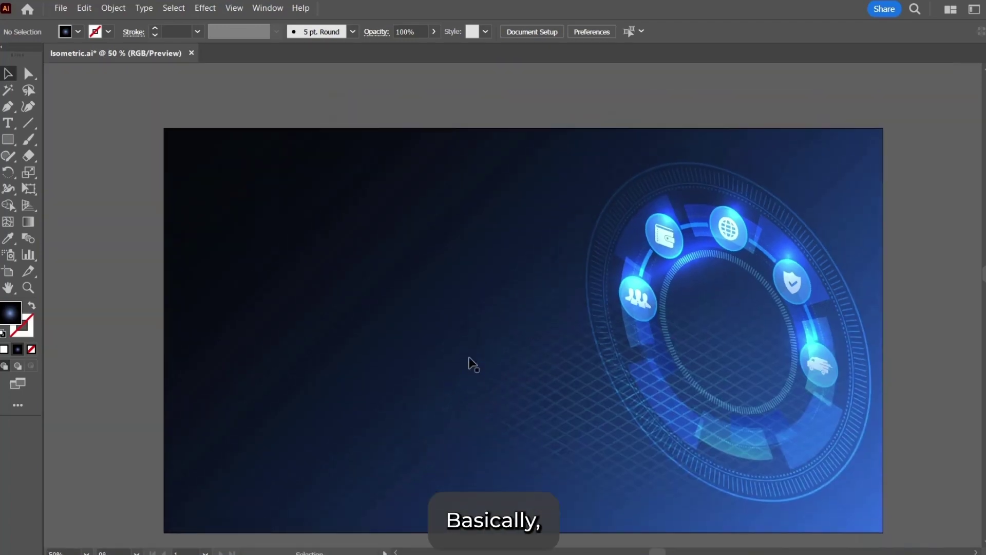
key("ctrl+v")
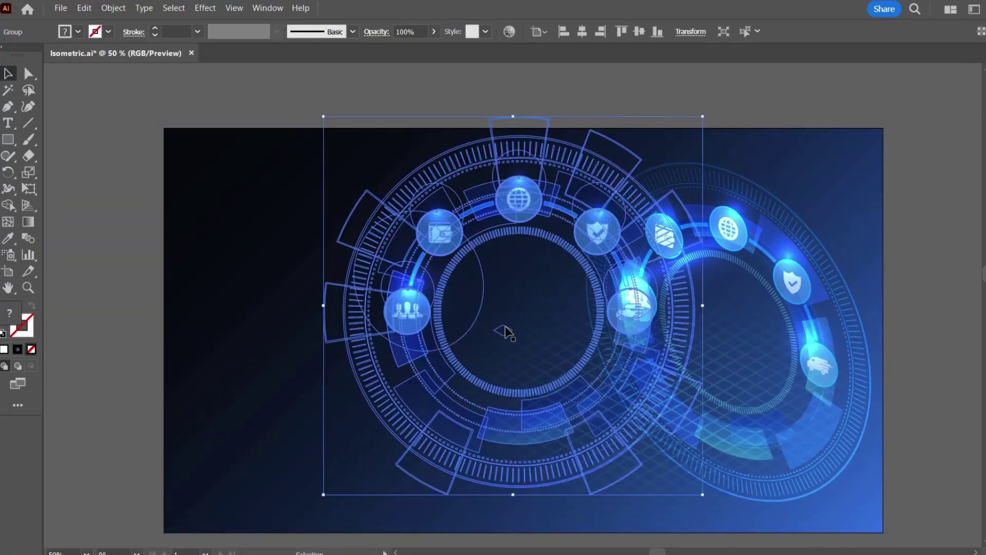
left_click_drag(522, 185, 374, 191)
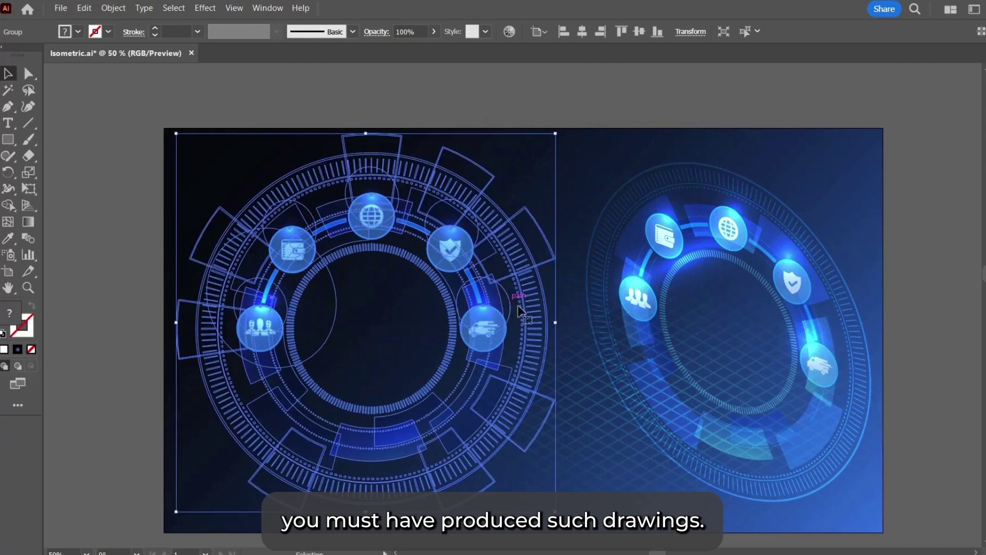
left_click(564, 106)
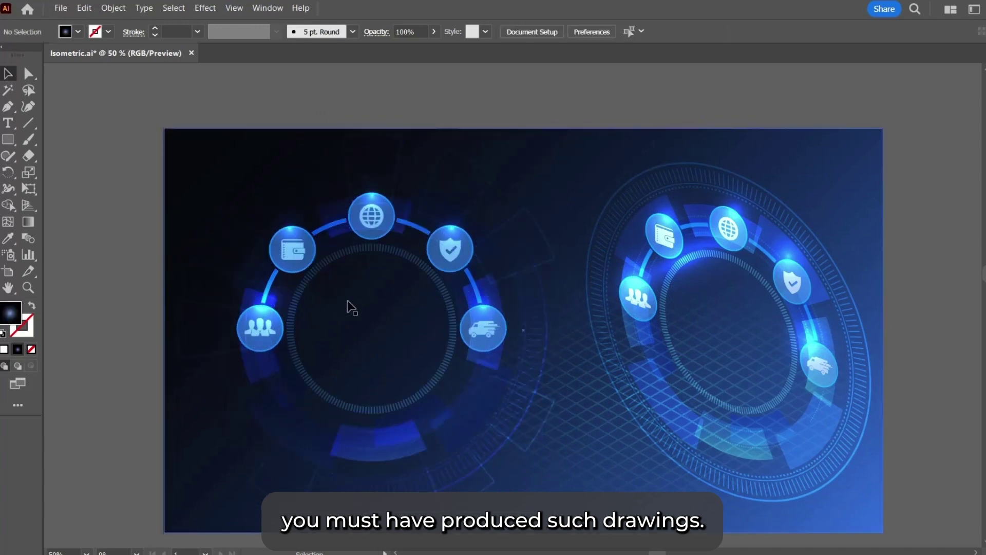
Step: Zoom in on the flat ring and select the ring group through the truck icon
key("z")
left_click(443, 382)
scroll(443, 382, "up", 1)
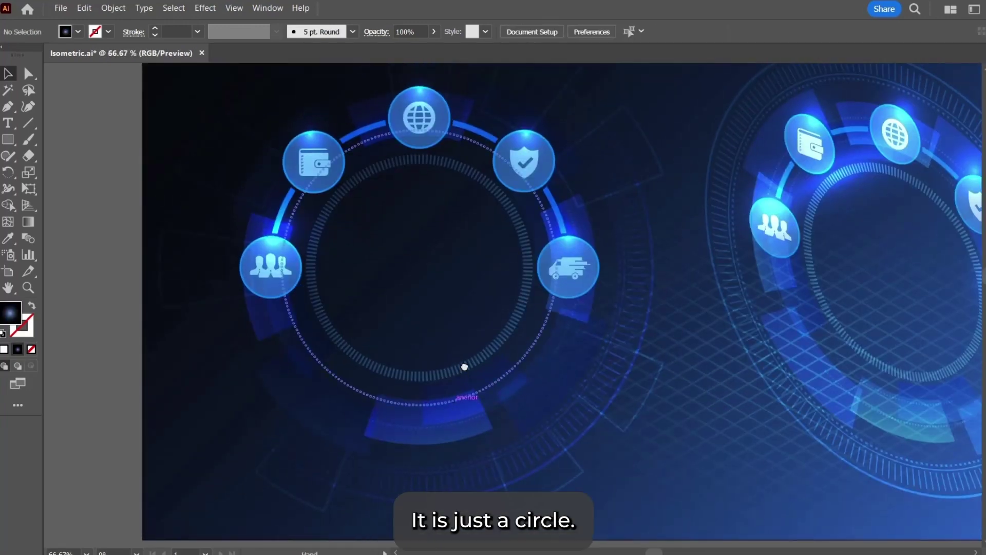
key("v")
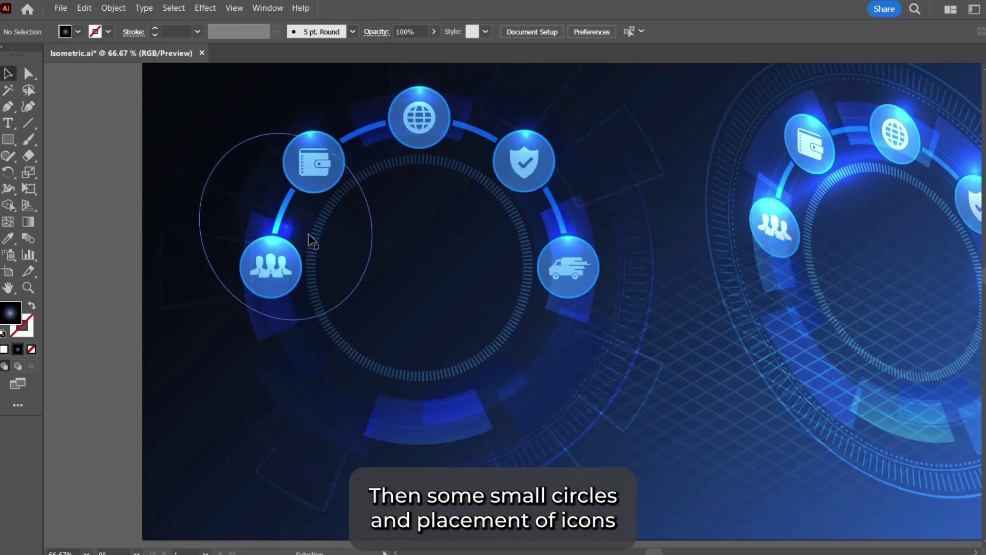
key("ctrl+alt+3")
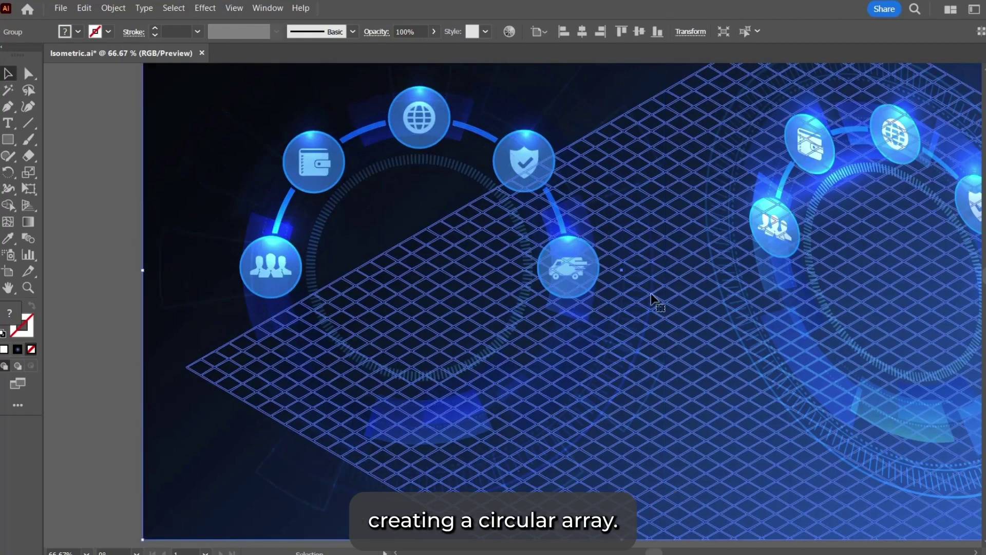
left_click(125, 245)
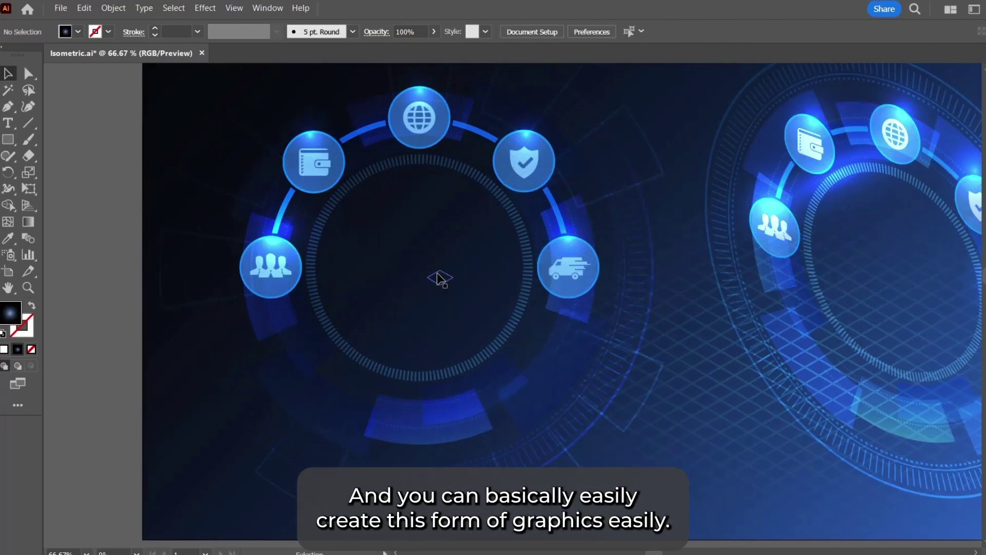
left_click(573, 270)
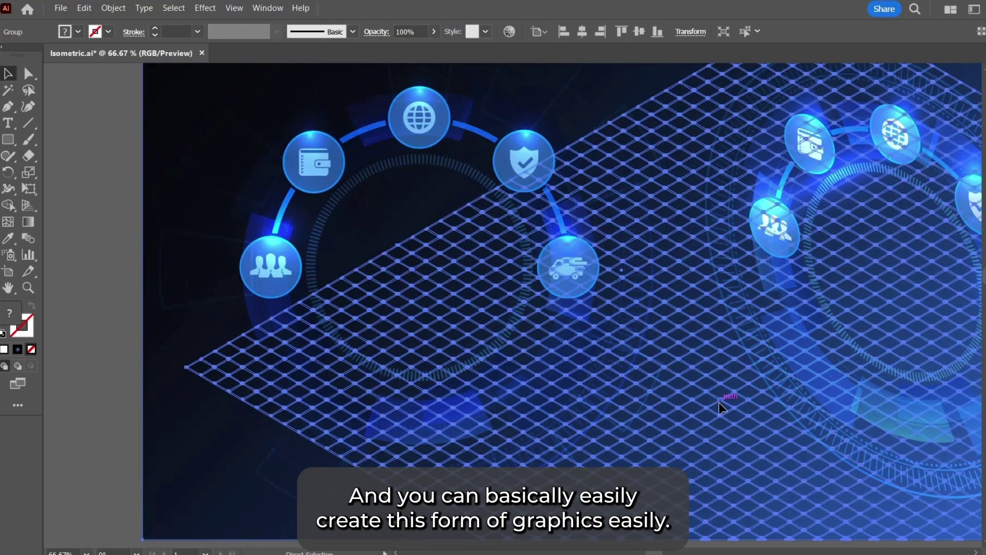
key("ctrl+shift+a")
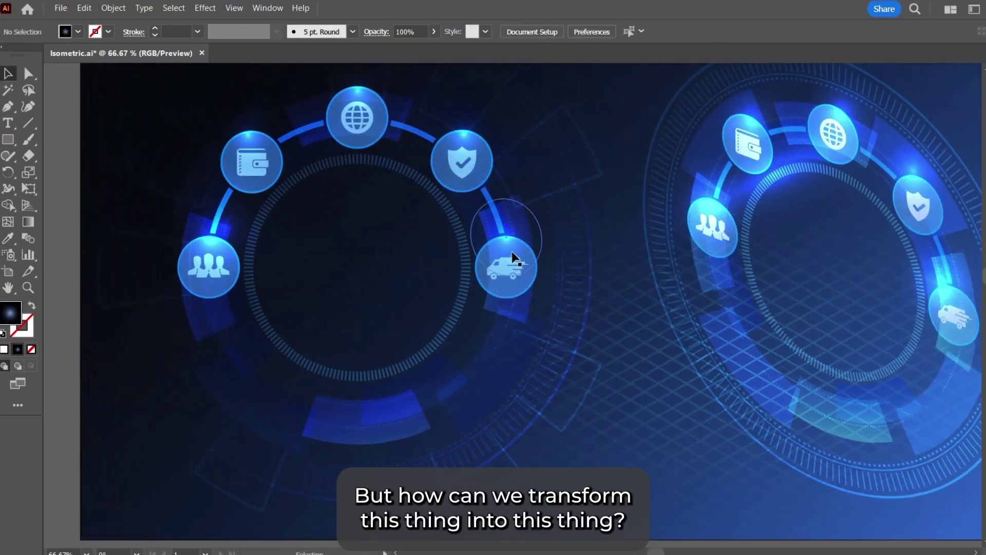
left_click(512, 265)
left_click(512, 265)
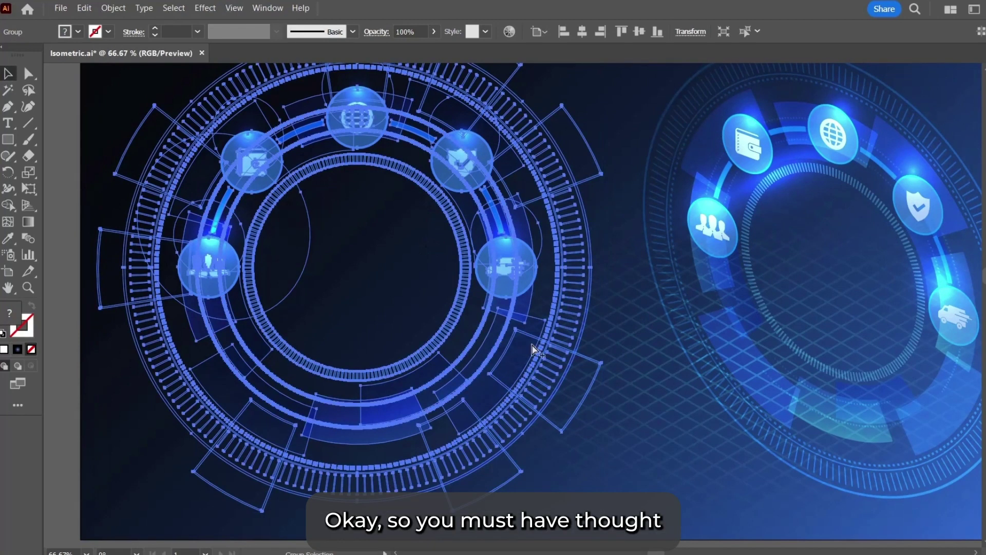
left_click(630, 418)
left_click(505, 266)
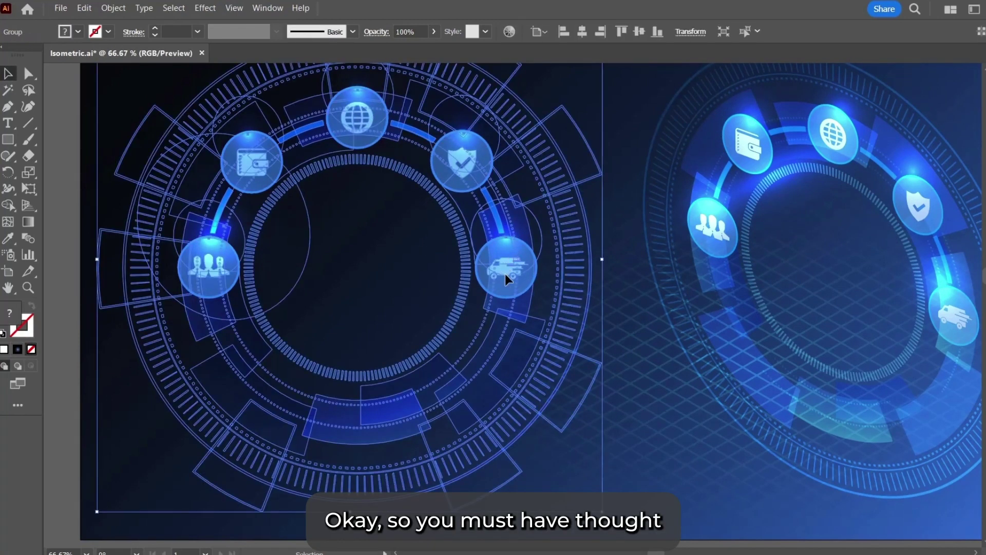
double_click(505, 272)
left_click(506, 269)
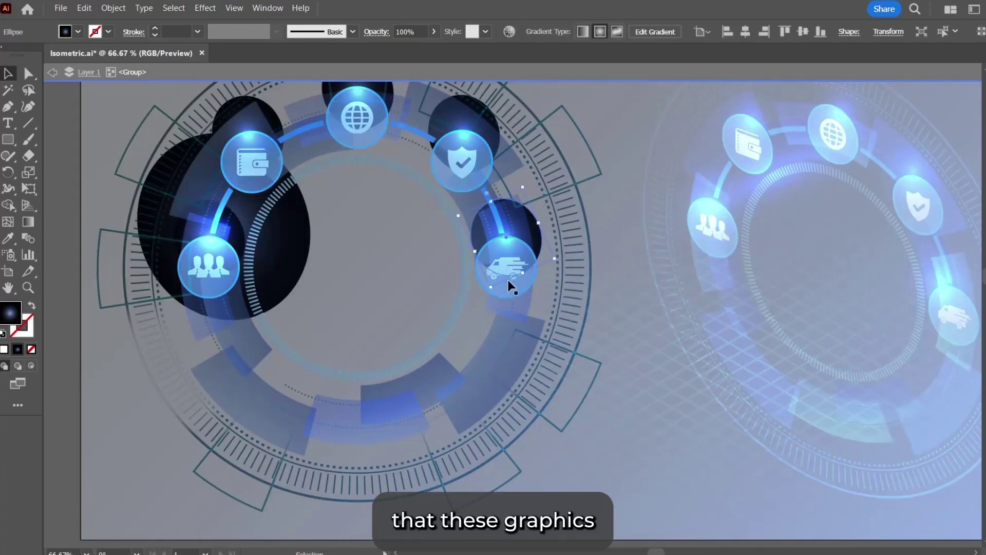
key("Escape")
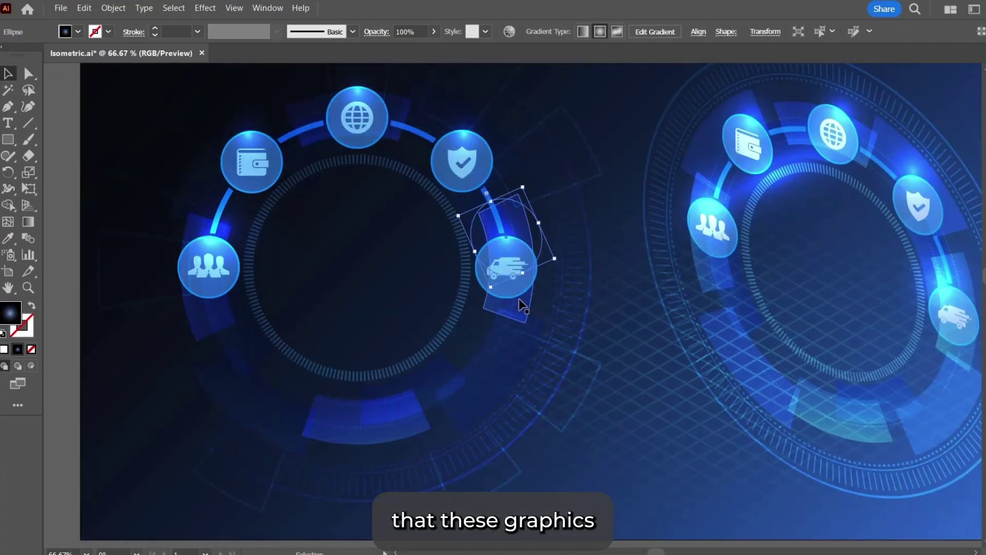
left_click(510, 289)
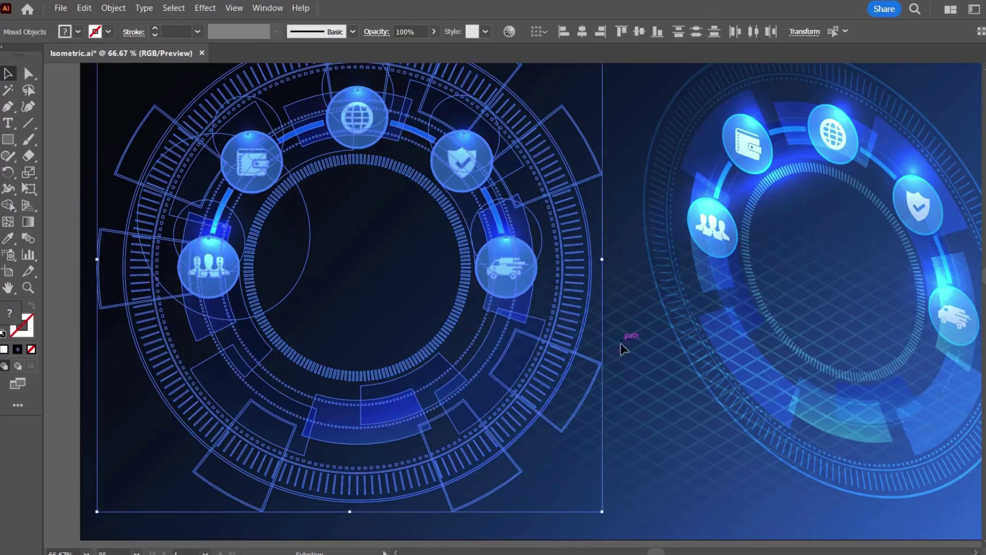
left_click(623, 344)
left_click(511, 276)
mouse_move(510, 275)
left_mouse_down()
mouse_move(530, 304)
mouse_move(554, 311)
mouse_move(507, 281)
mouse_move(520, 291)
mouse_move(506, 316)
mouse_move(518, 297)
mouse_move(510, 285)
left_mouse_up()
double_click(507, 281)
double_click(511, 285)
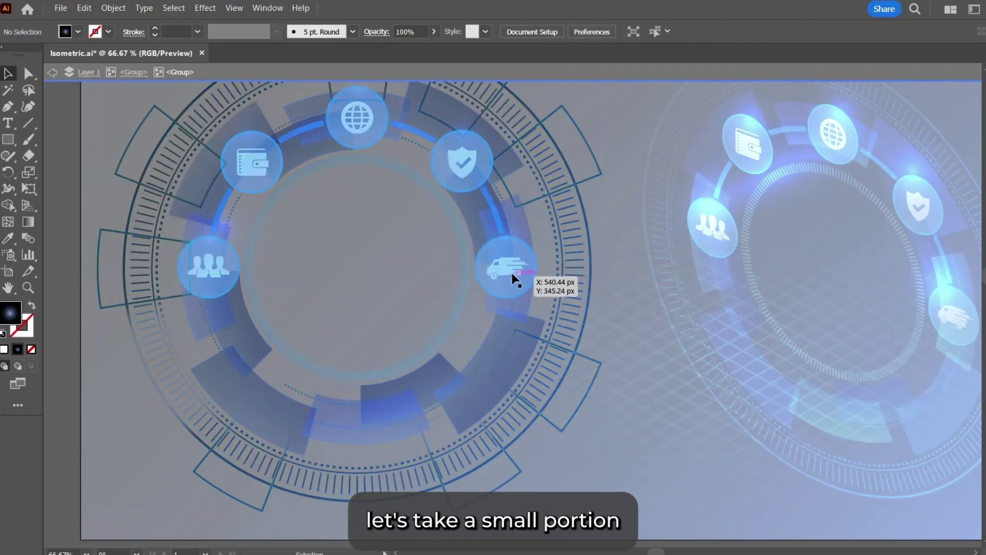
left_click(510, 276)
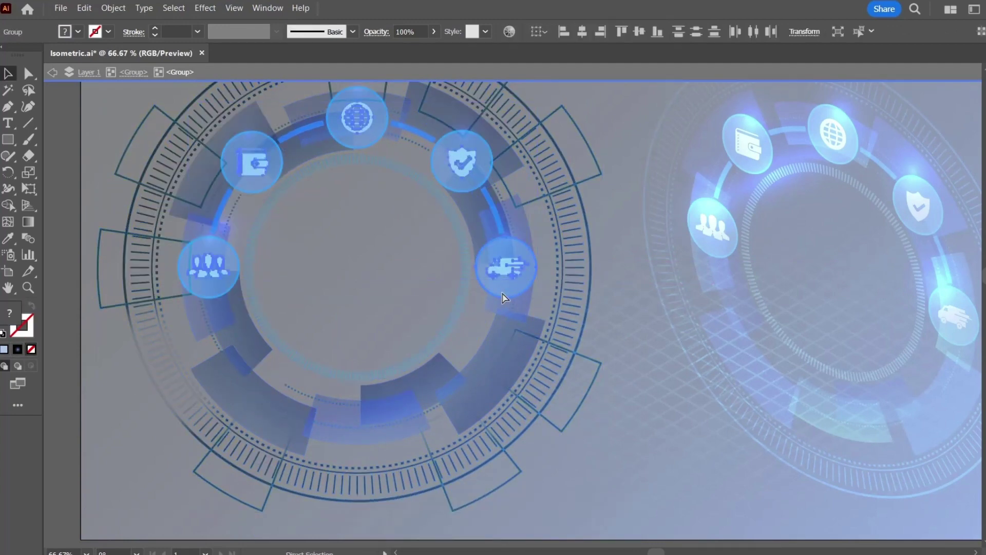
double_click(609, 396)
Step: Move the isometric ring off the artboard to the right
left_click(561, 406, "ctrl+alt")
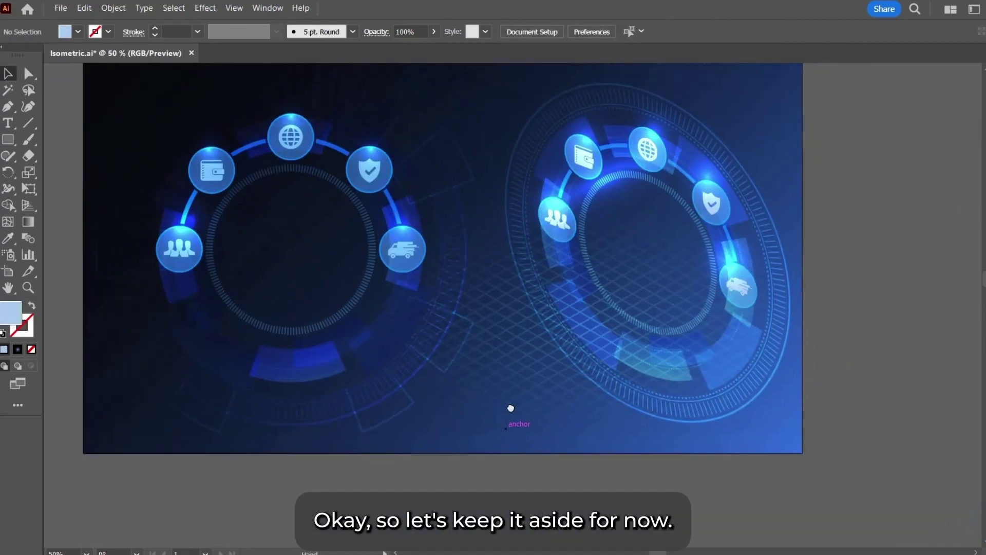
left_click_drag(554, 222, 642, 222)
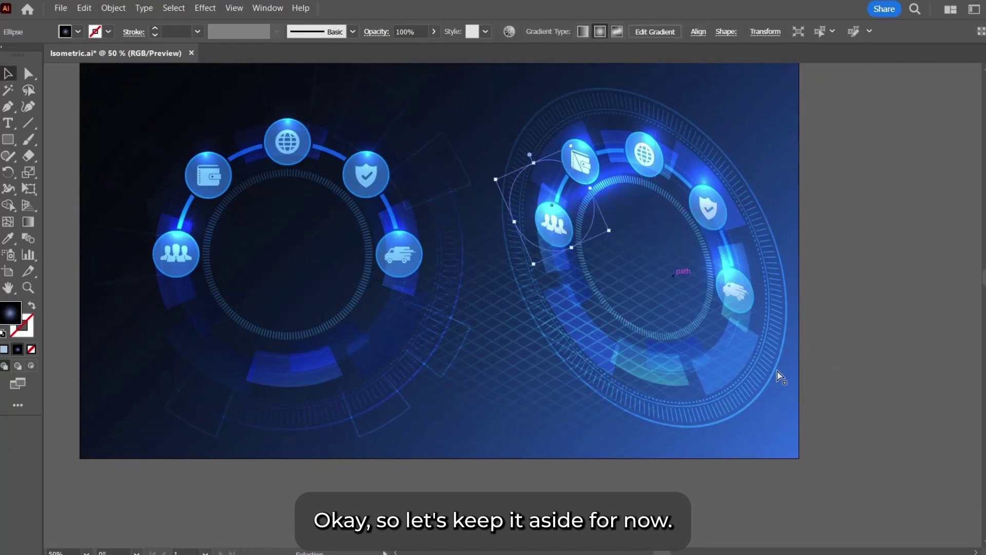
left_click(551, 88)
left_click_drag(561, 167, 896, 167)
left_click_drag(808, 224, 951, 238)
left_click_drag(654, 250, 759, 322)
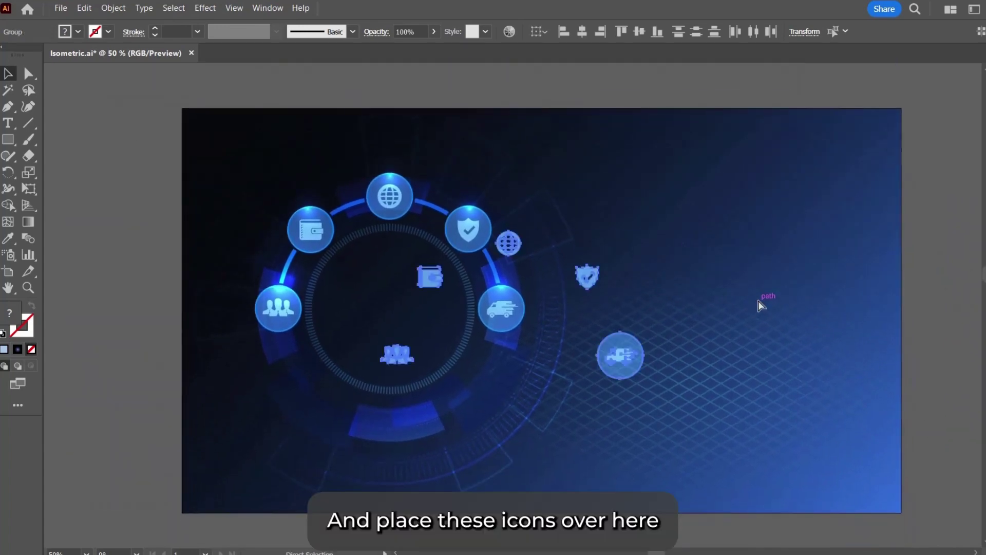
Step: Move the loose icon copies to the artboard's upper right
left_click(580, 288)
left_click_drag(510, 313, 758, 263)
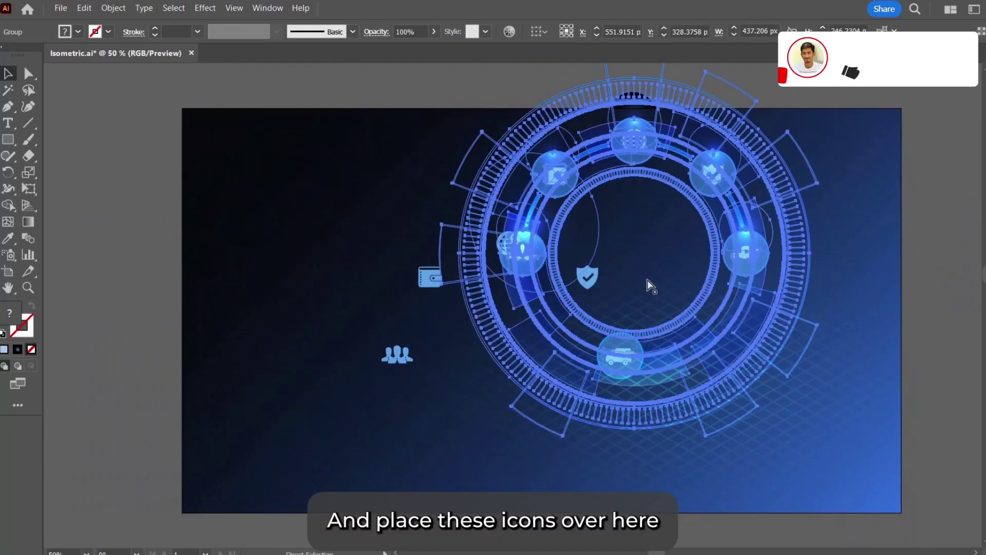
key("ctrl+z")
key("a")
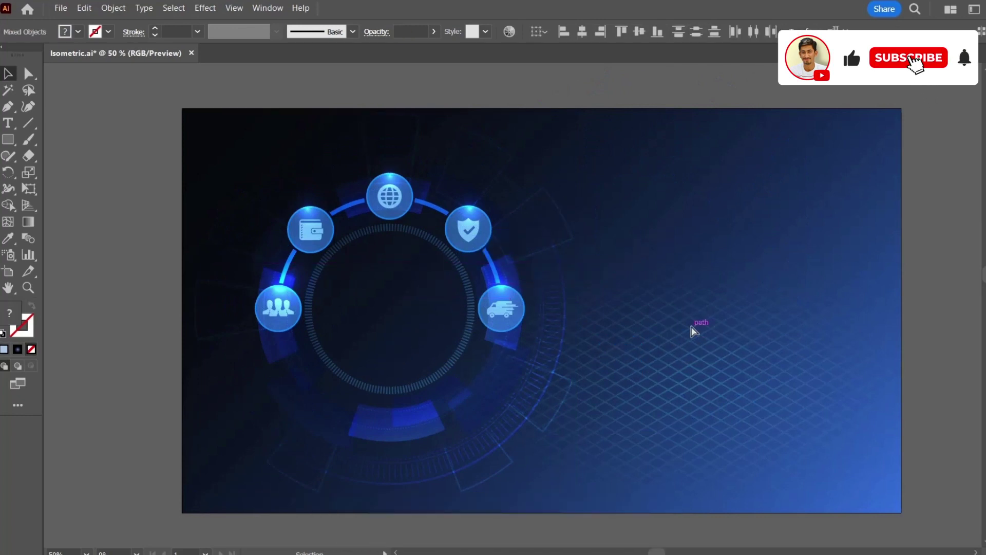
key("v")
left_click_drag(620, 365, 860, 281)
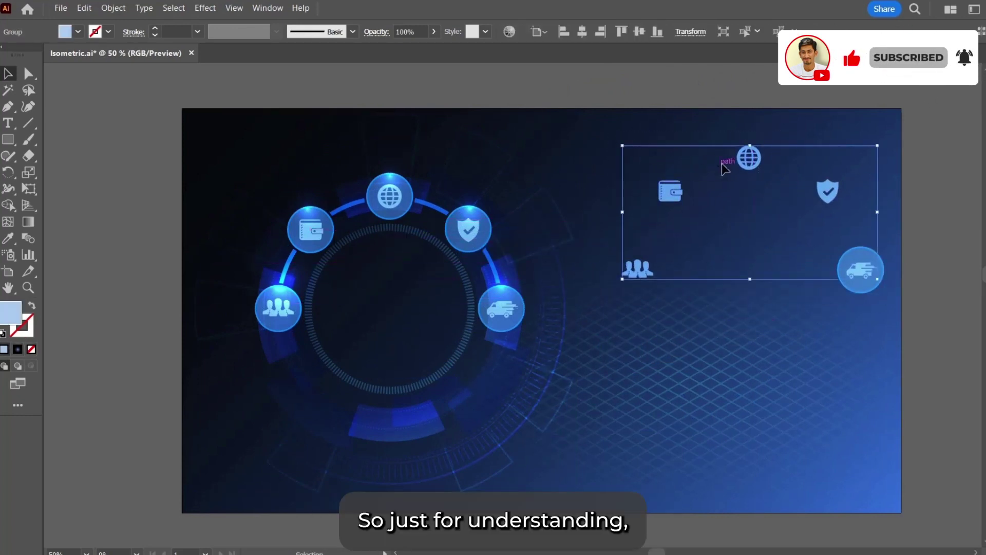
key("Delete")
key("ctrl+z")
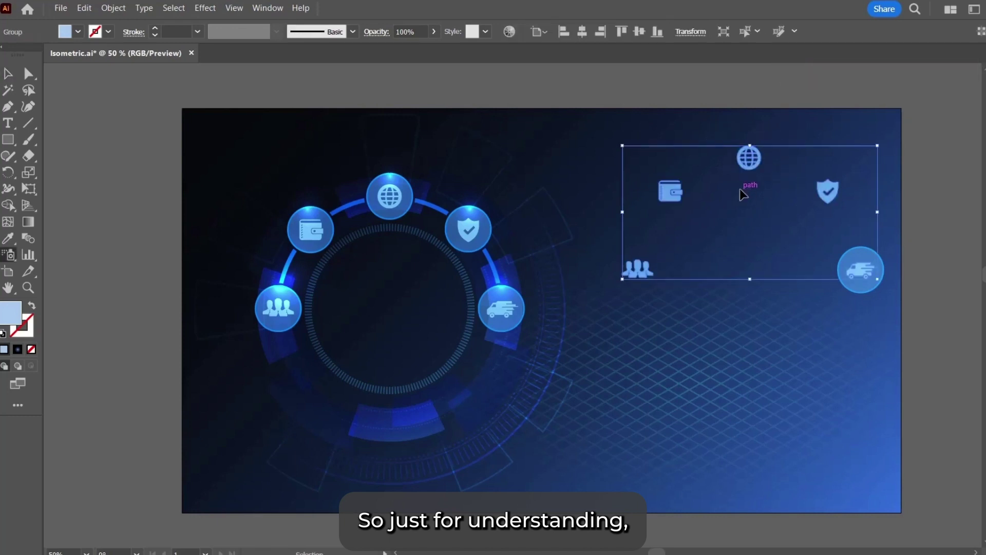
key("shift+s")
left_click(768, 368)
left_click(621, 306)
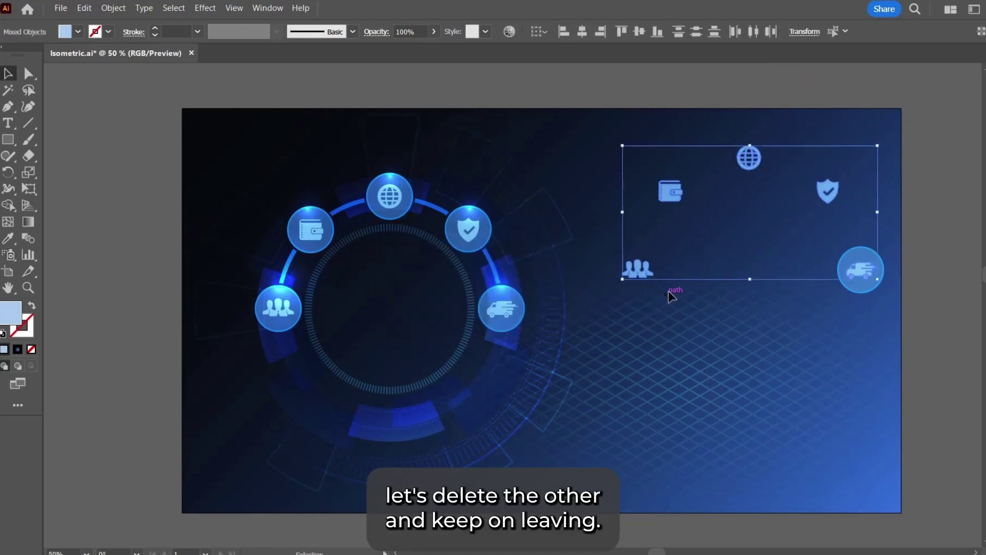
key("v")
Step: Delete the wallet, globe, people and shield icons, leaving the truck badge near the ring
left_click_drag(627, 302, 779, 111)
key("Delete")
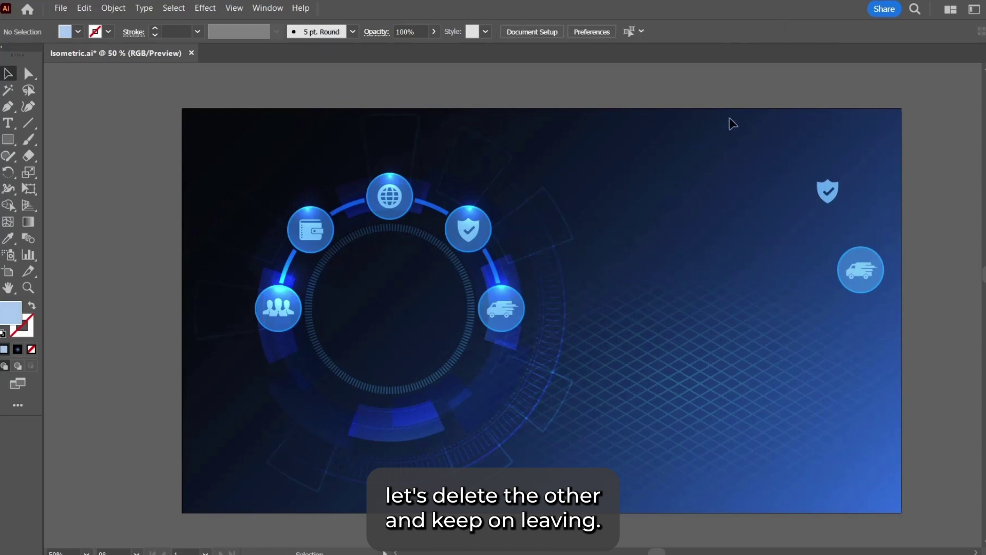
left_click(828, 191)
key("Delete")
left_click_drag(877, 308, 774, 254)
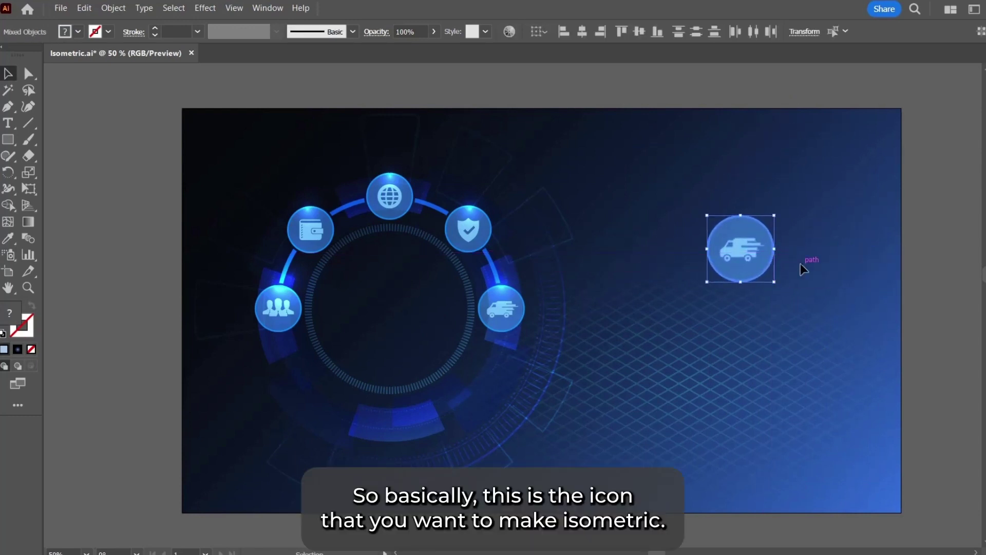
Step: Select the truck badge group and switch the Scale tool flyout to the Shear Tool
left_click(803, 266)
left_click_drag(808, 291, 718, 198)
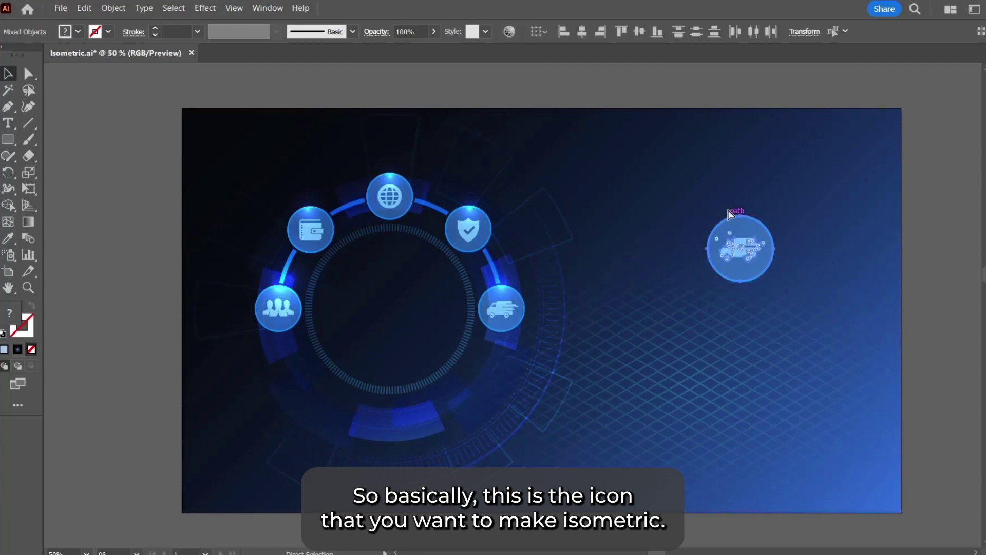
left_click(728, 361)
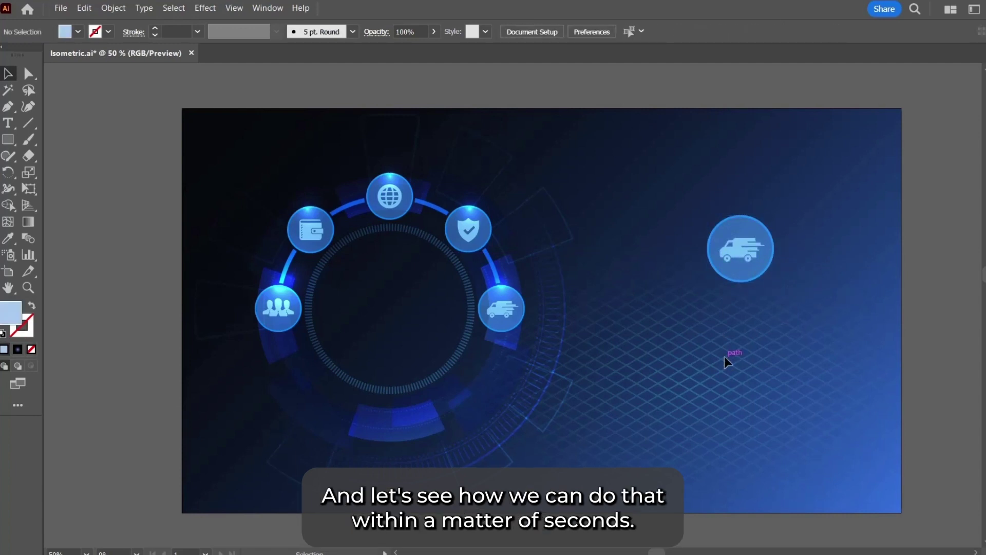
left_click(737, 255)
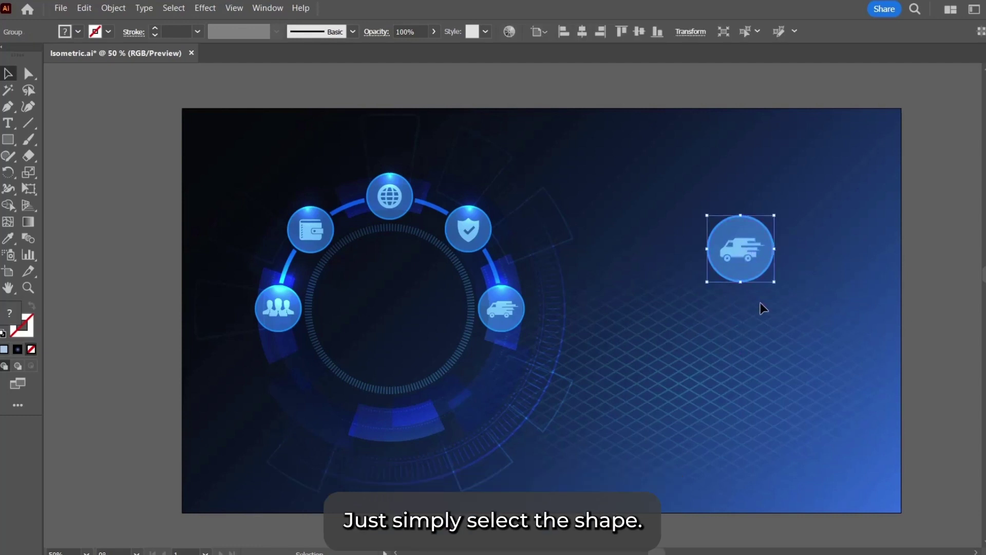
left_click(28, 189)
left_click(29, 173)
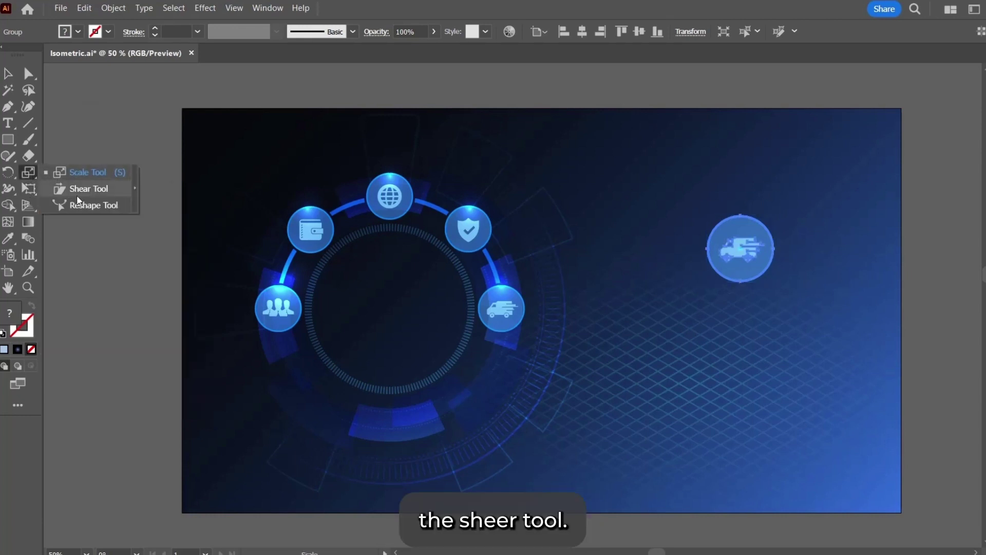
left_click(77, 190)
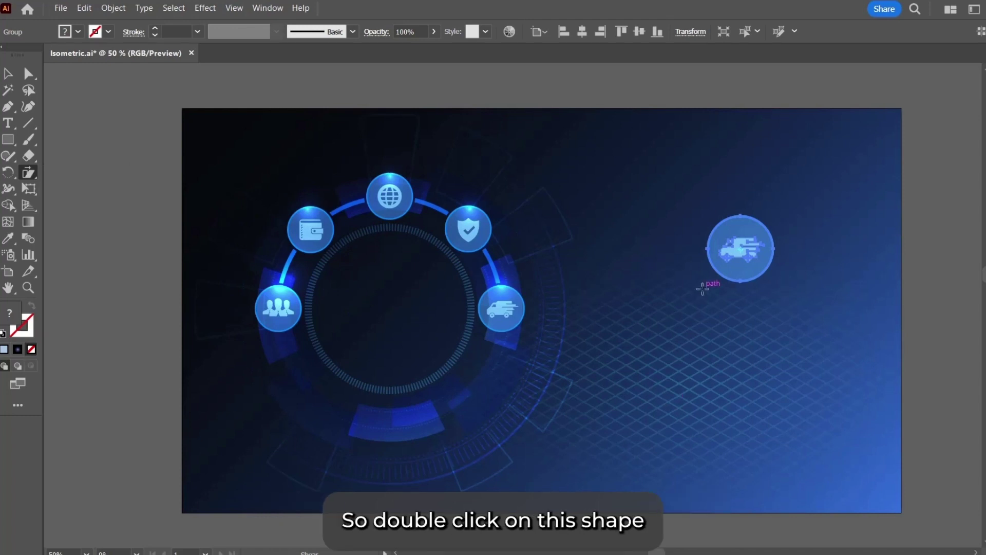
Step: Shear the truck badge 30° along the horizontal axis
double_click(29, 174)
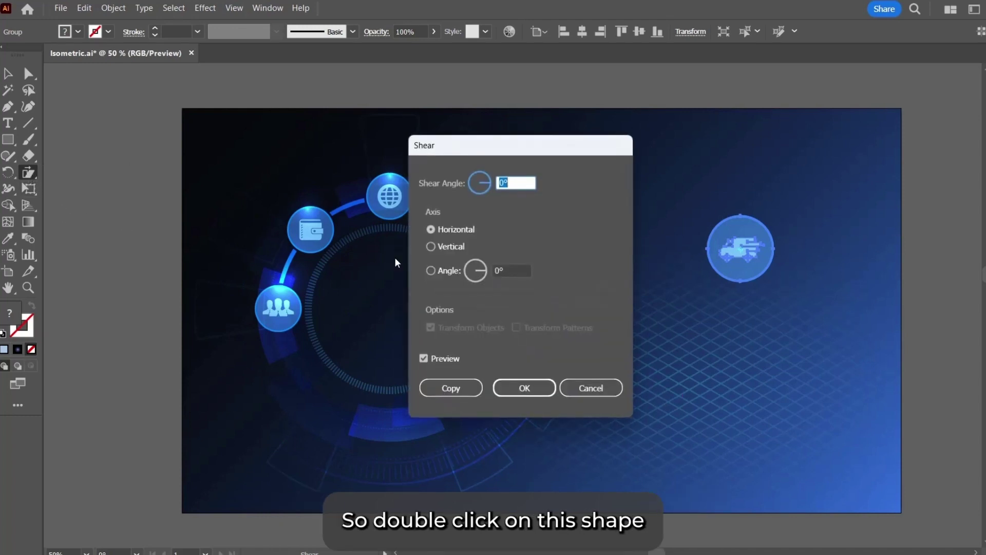
type("3")
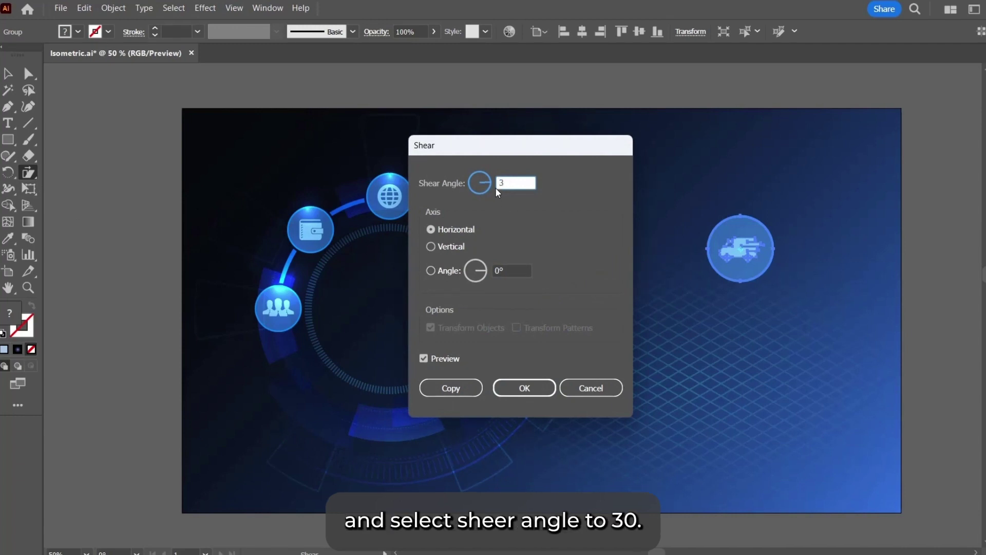
type("0")
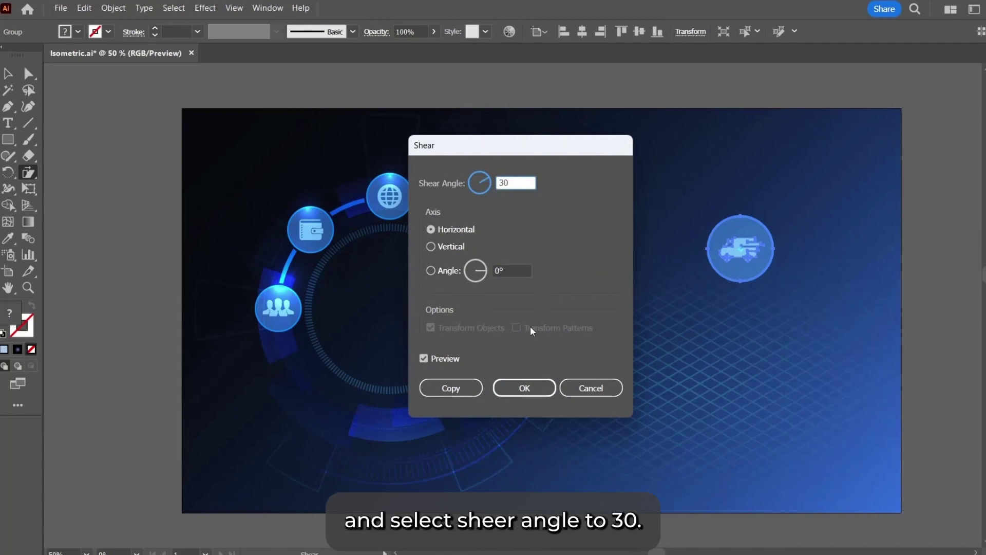
left_click(529, 388)
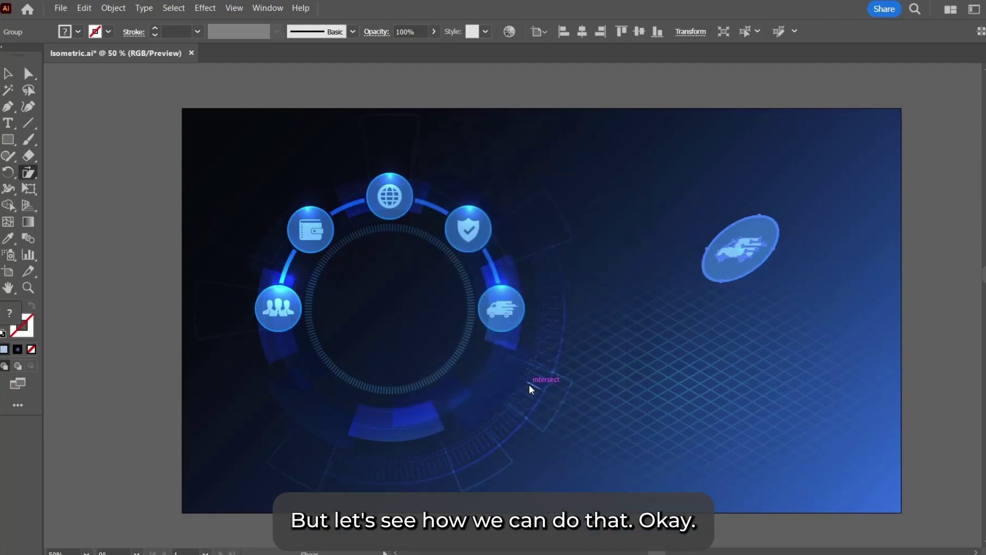
key("v")
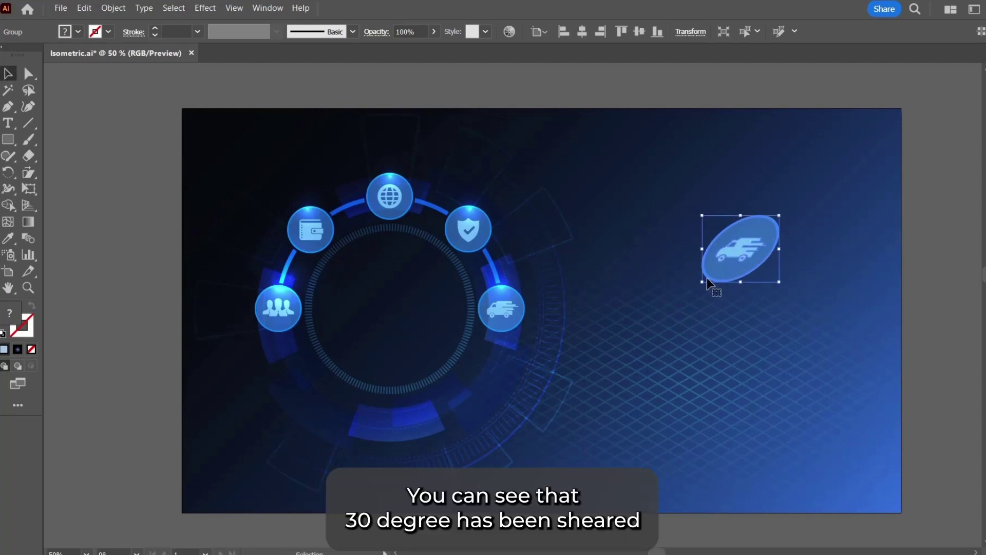
left_click(754, 317)
left_click(742, 248)
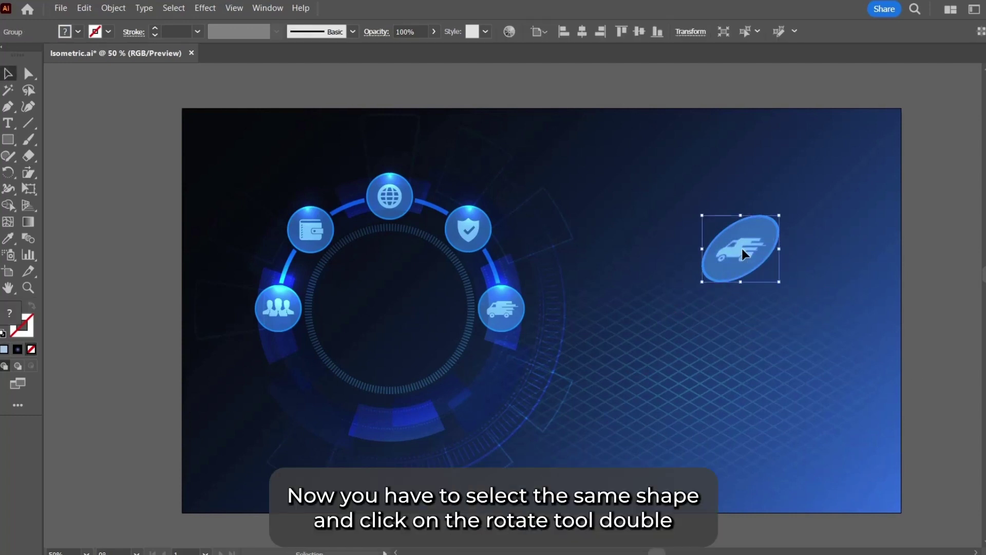
double_click(8, 172)
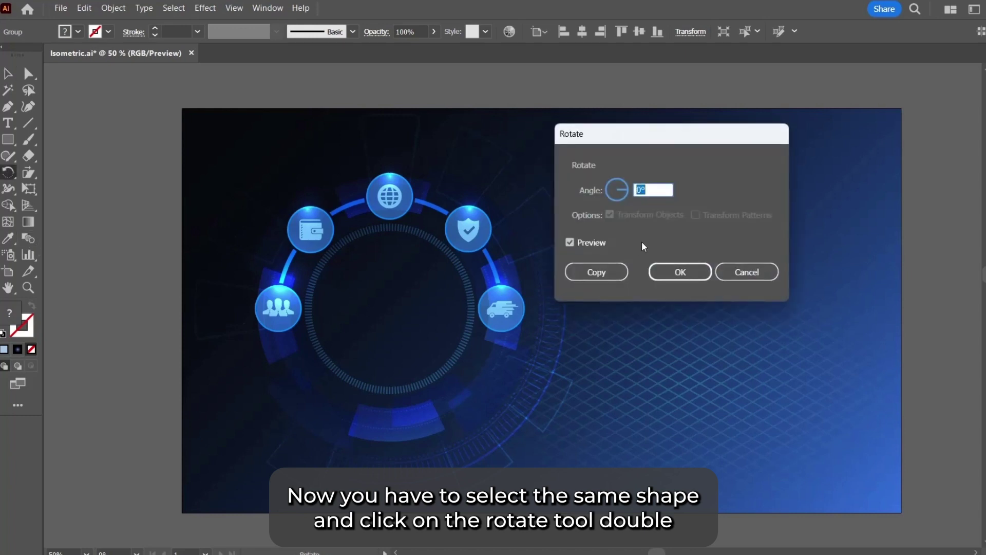
left_click_drag(675, 137, 438, 117)
type("3")
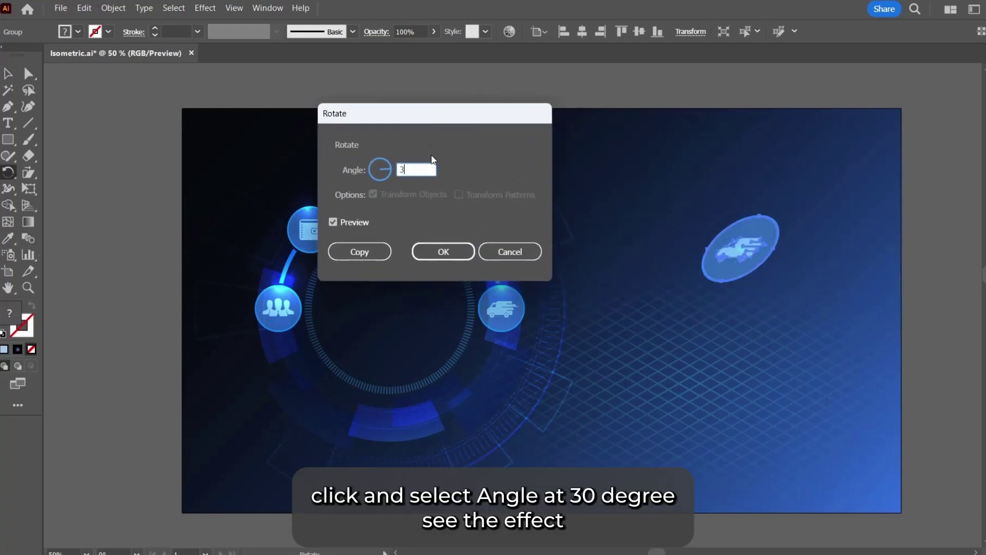
key("Tab")
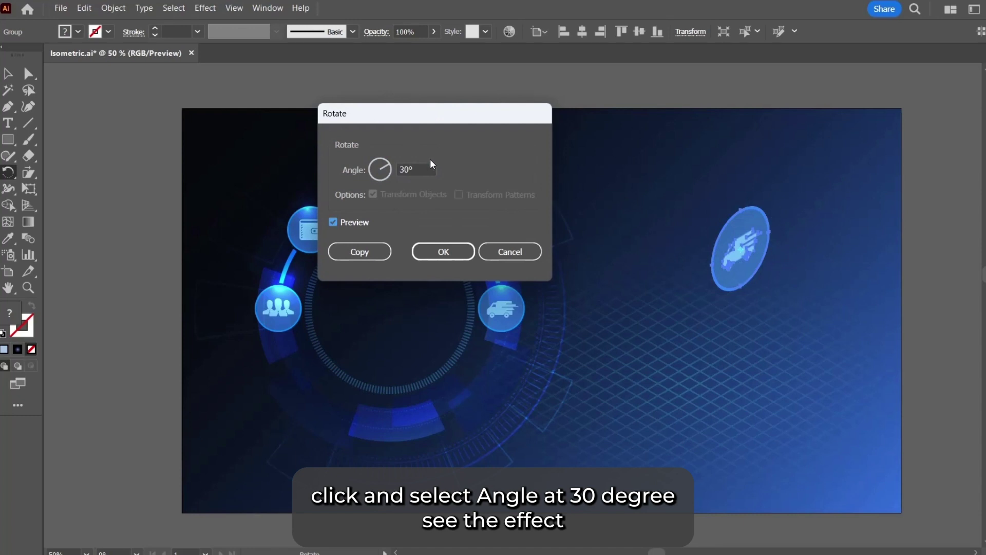
double_click(416, 170)
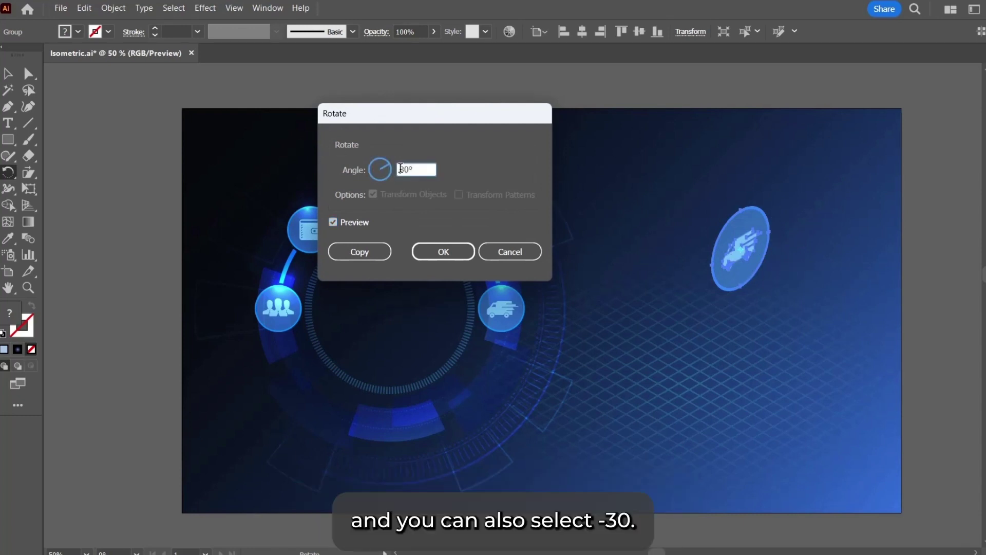
type("-30")
key("Tab")
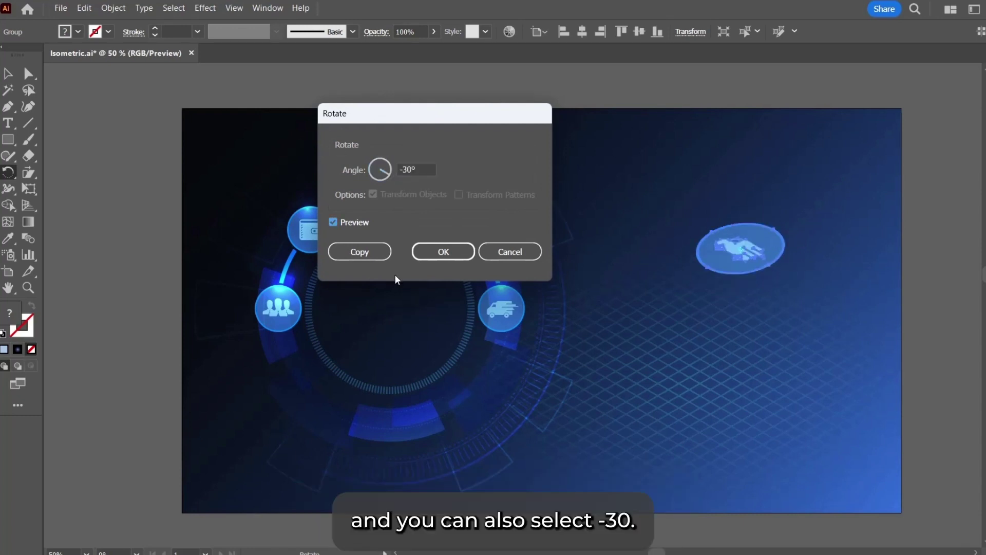
left_click(443, 251)
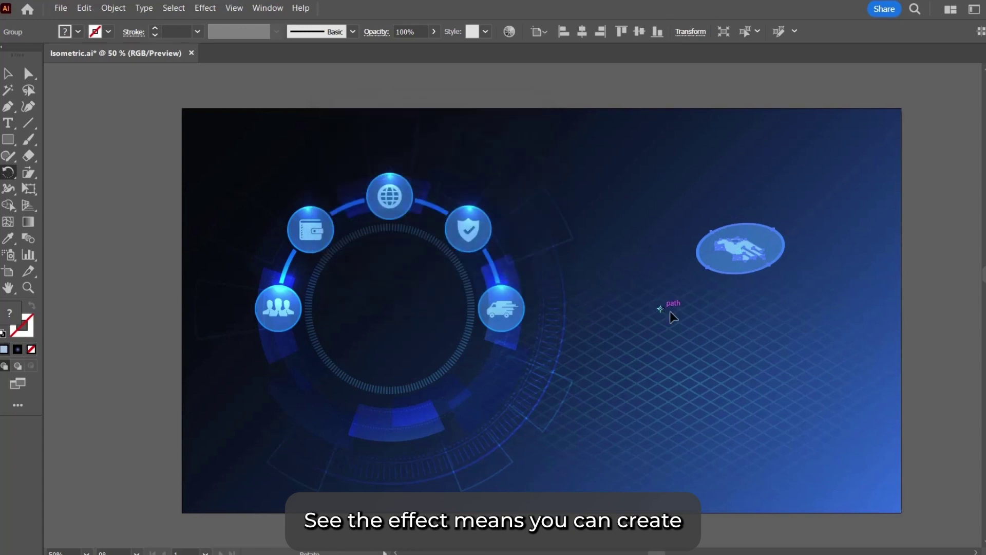
key("v")
left_click(711, 316)
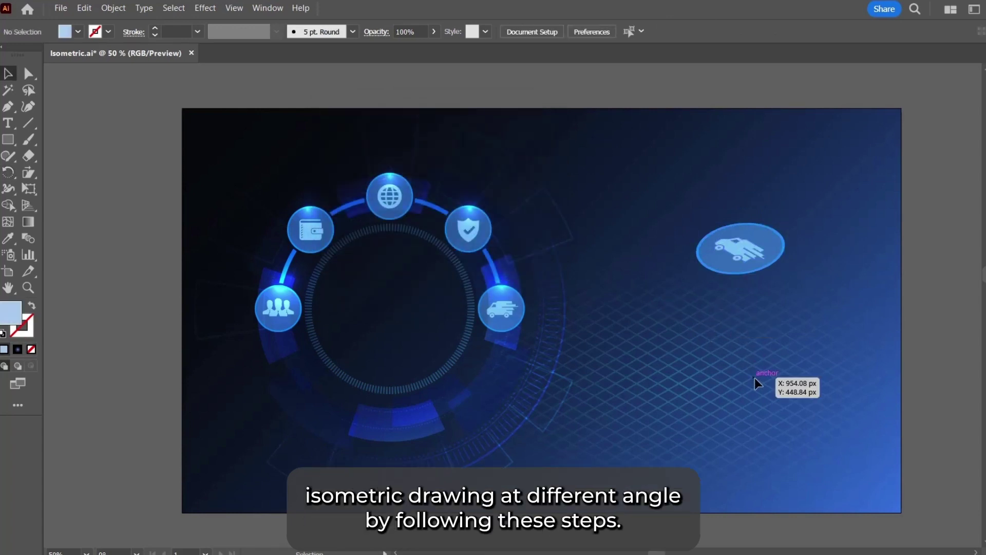
key("ctrl+z")
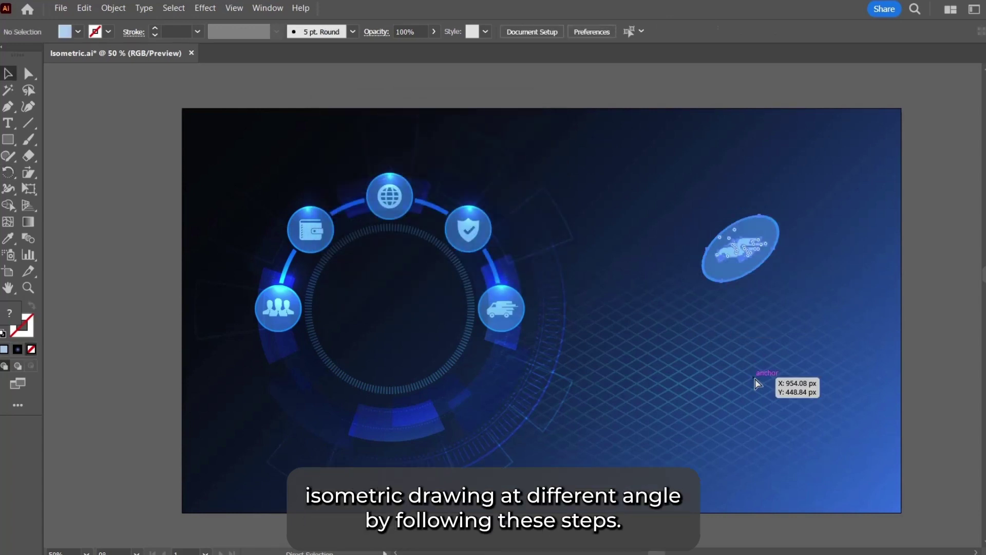
key("ctrl+z")
Step: Select the flat truck badge and shear it -30° horizontally
left_click(751, 362)
left_click_drag(793, 334, 689, 214)
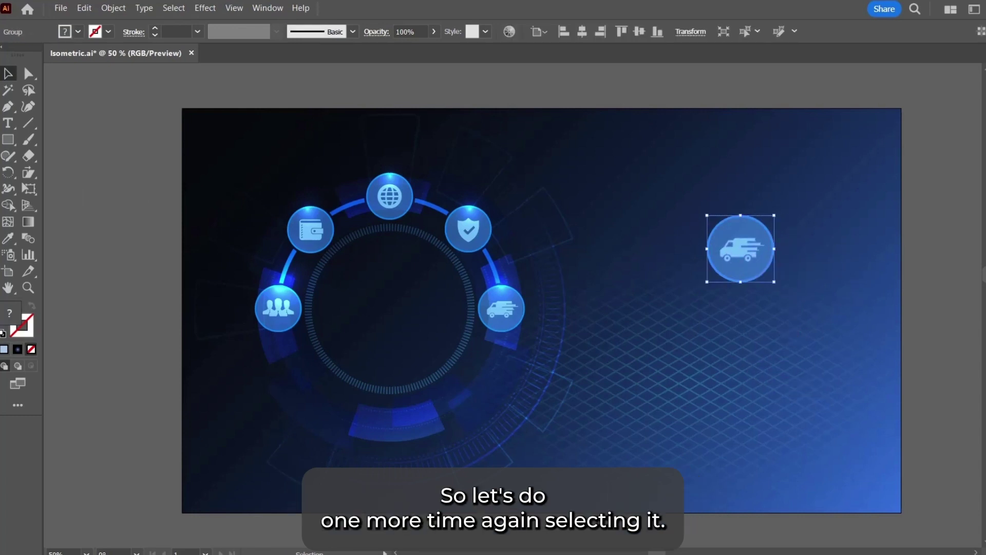
double_click(29, 171)
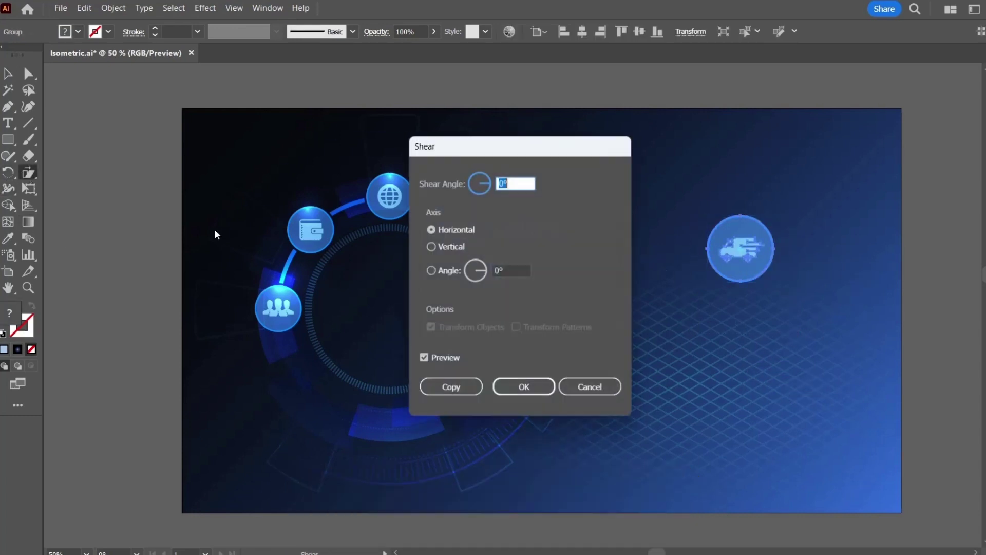
type("-30")
key("Tab")
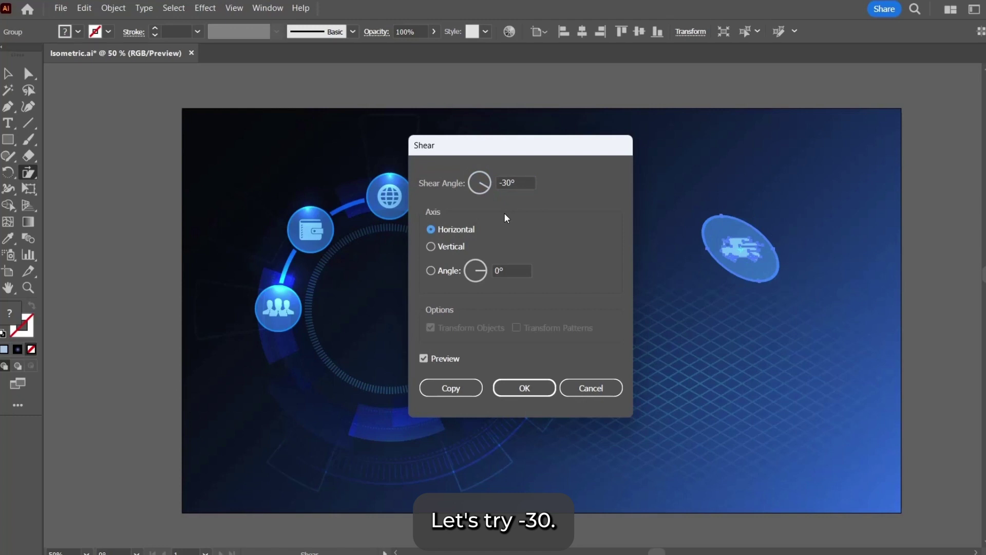
left_click(526, 389)
Step: Rotate the sheared truck badge by -30°
double_click(9, 173)
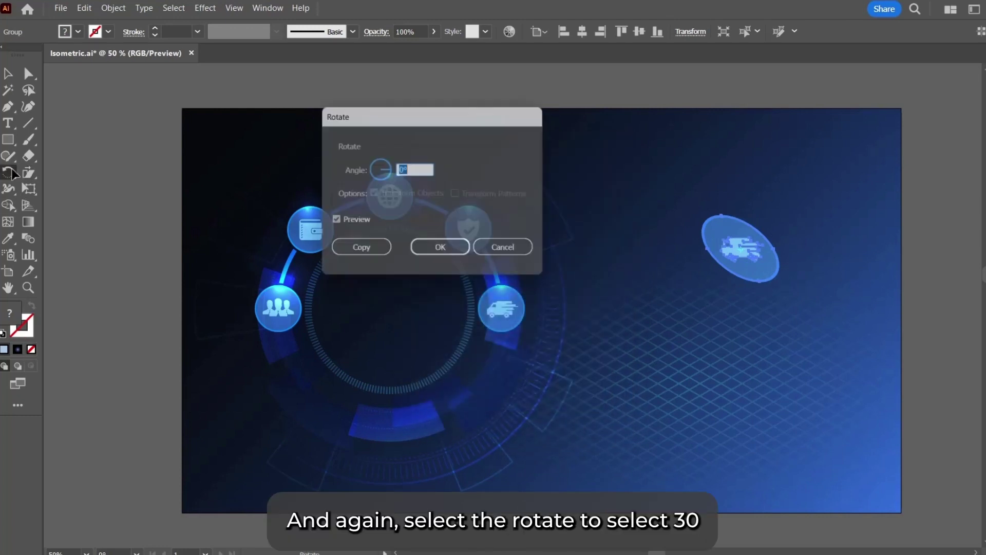
type("30")
key("Tab")
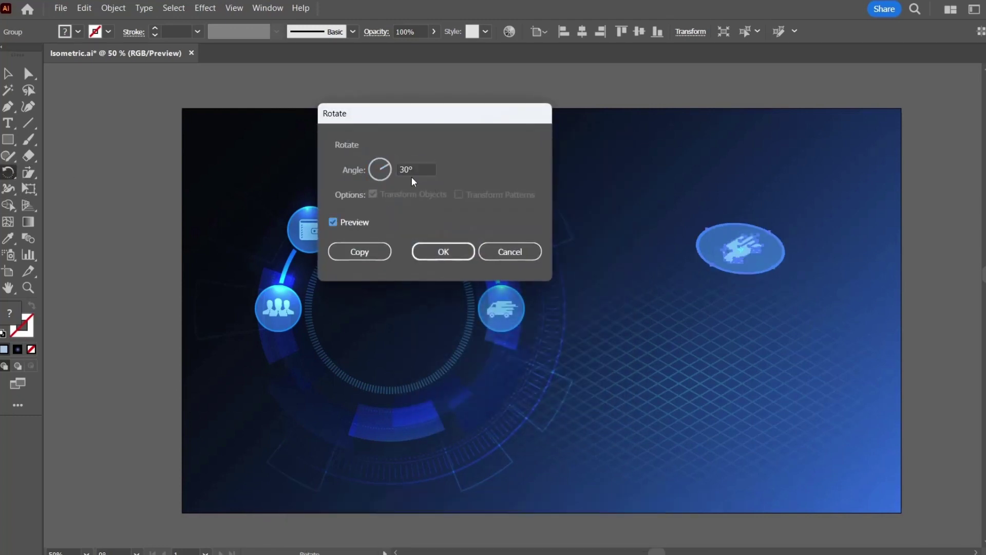
double_click(407, 175)
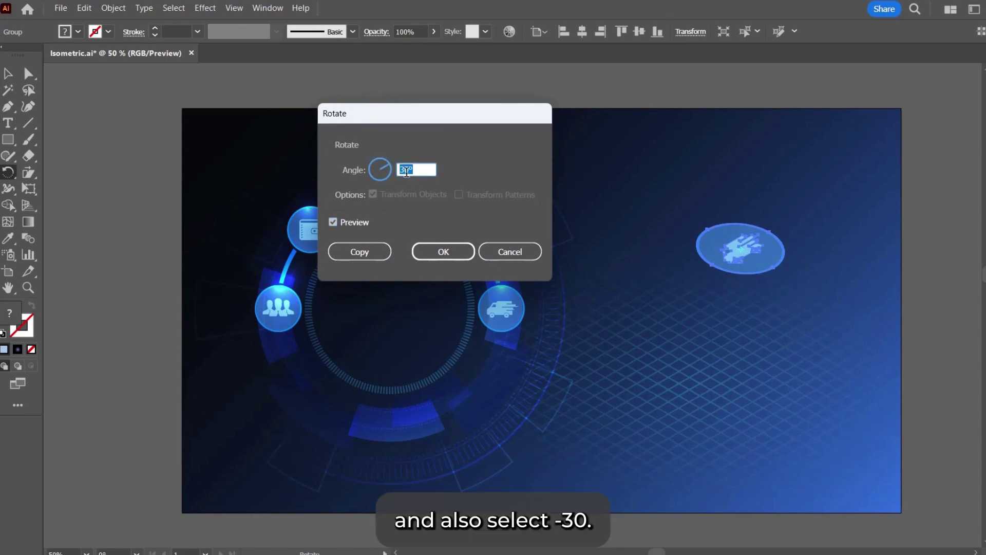
type("-30")
key("Tab")
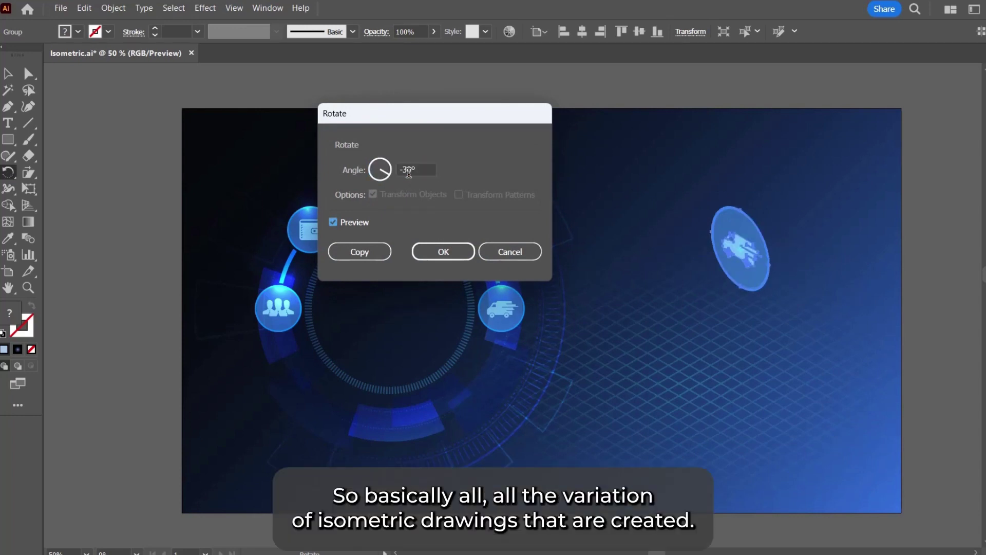
left_click(442, 252)
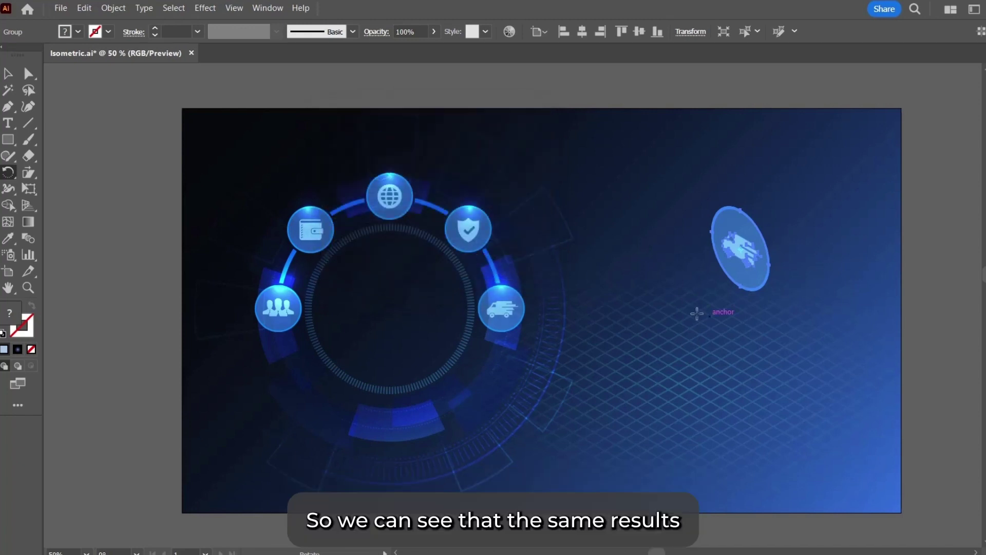
Step: Select the tilted truck badge and delete it
key("v")
left_click(732, 318)
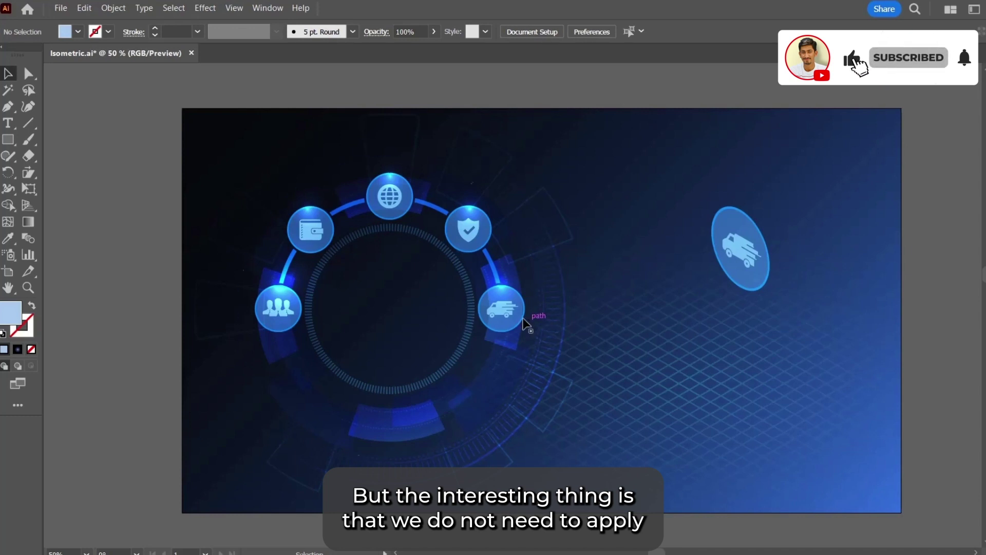
left_click(743, 256)
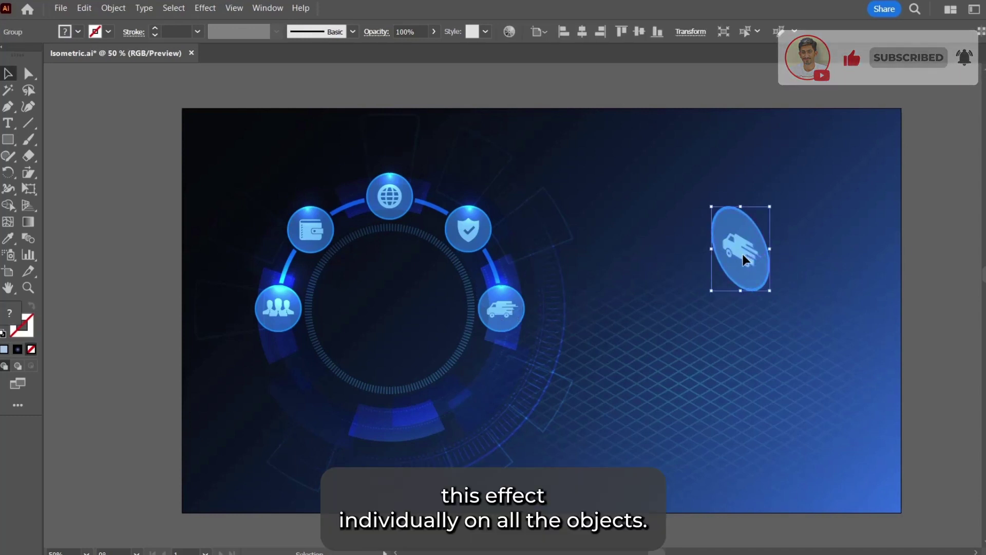
left_click(812, 331)
key("ctrl+z")
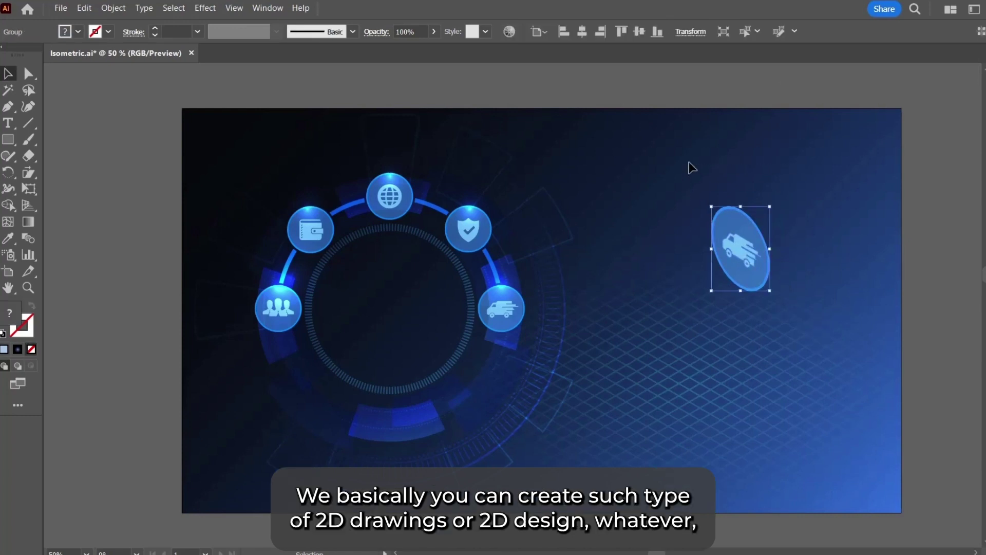
key("Delete")
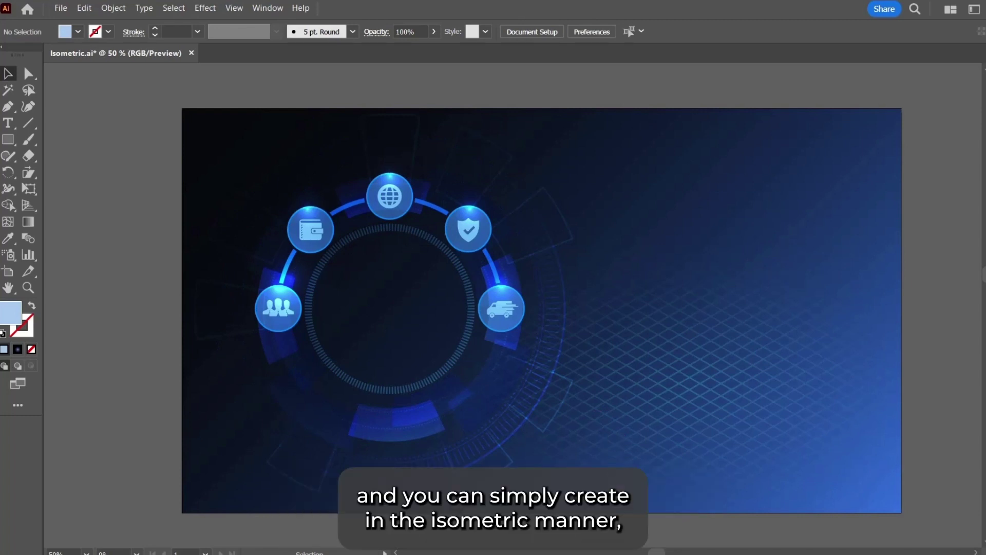
Step: Select the flat ring group and apply a -30° horizontal shear
scroll(138, 152, "up", 3)
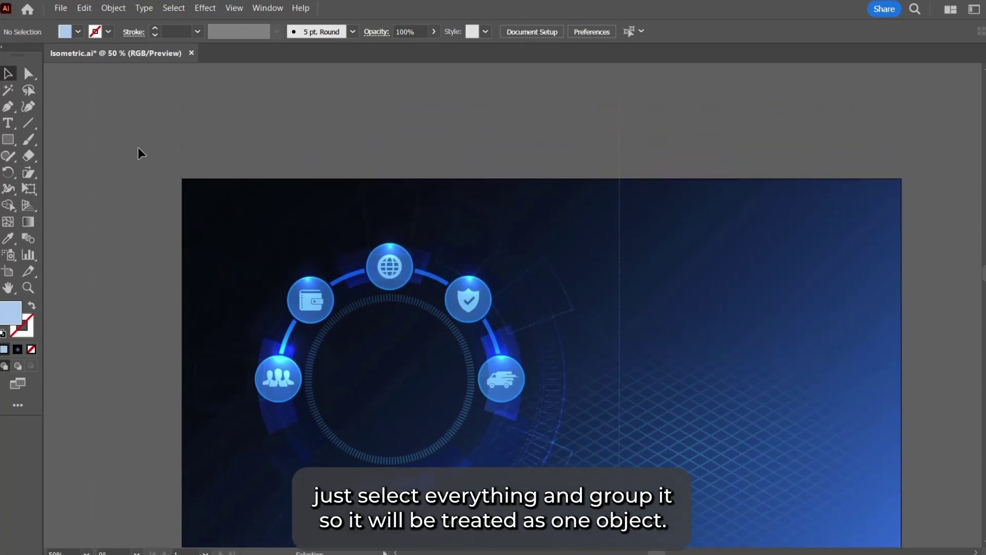
left_click(258, 249)
scroll(258, 249, "down", 3)
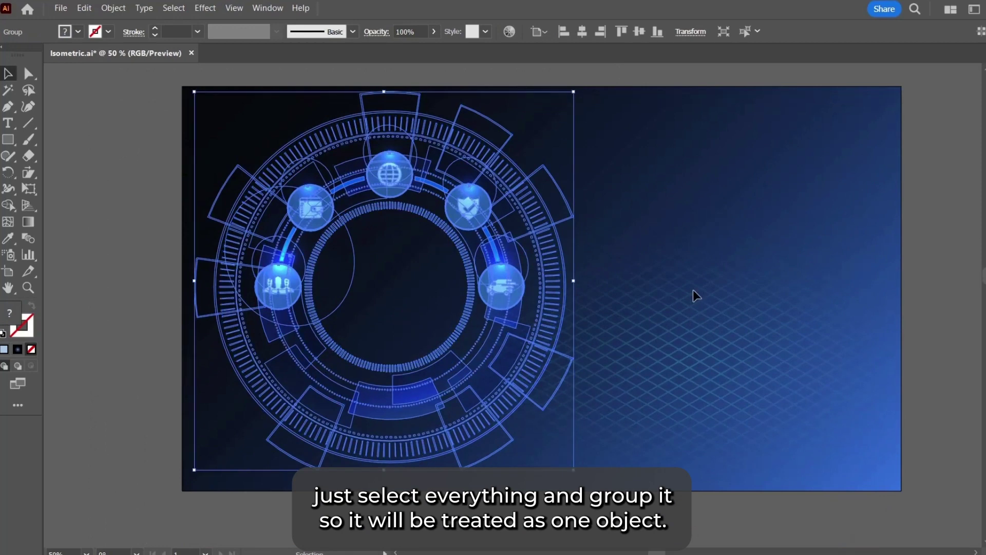
left_click(668, 239)
key("ctrl+a")
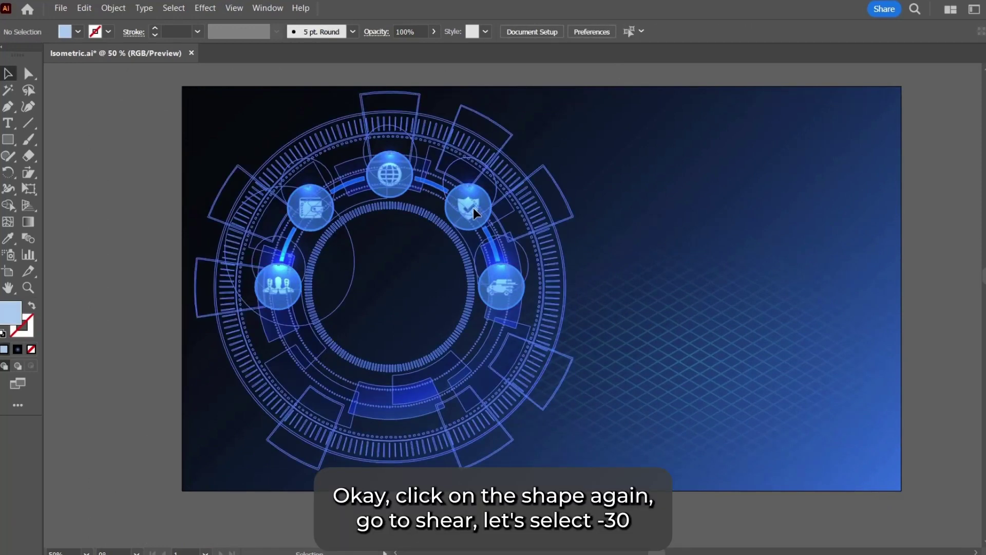
left_click(473, 208)
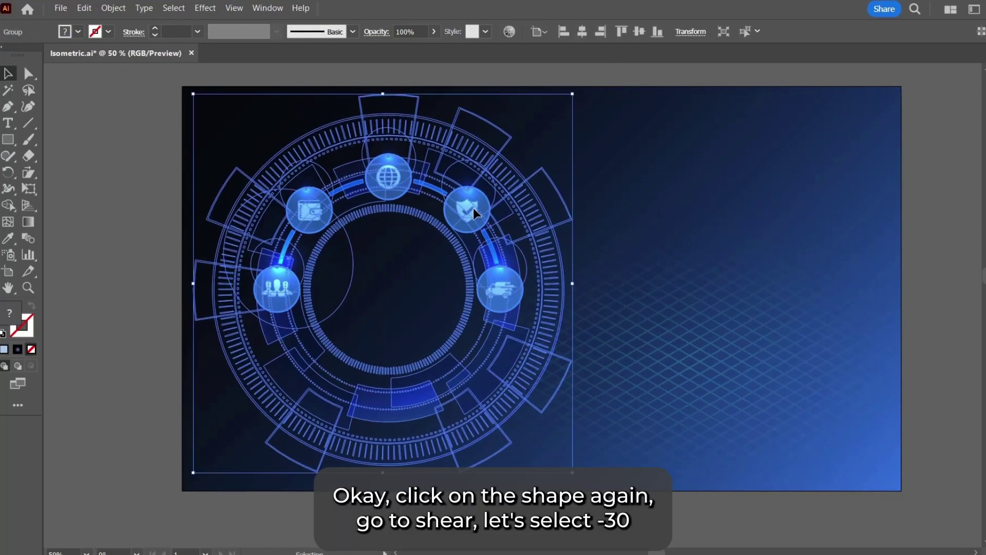
double_click(27, 173)
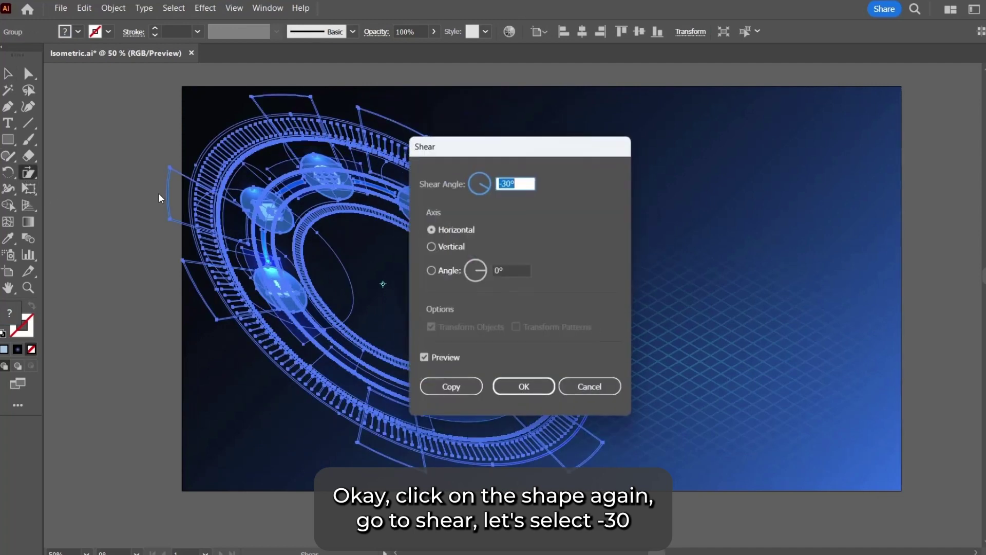
left_click_drag(546, 145, 771, 140)
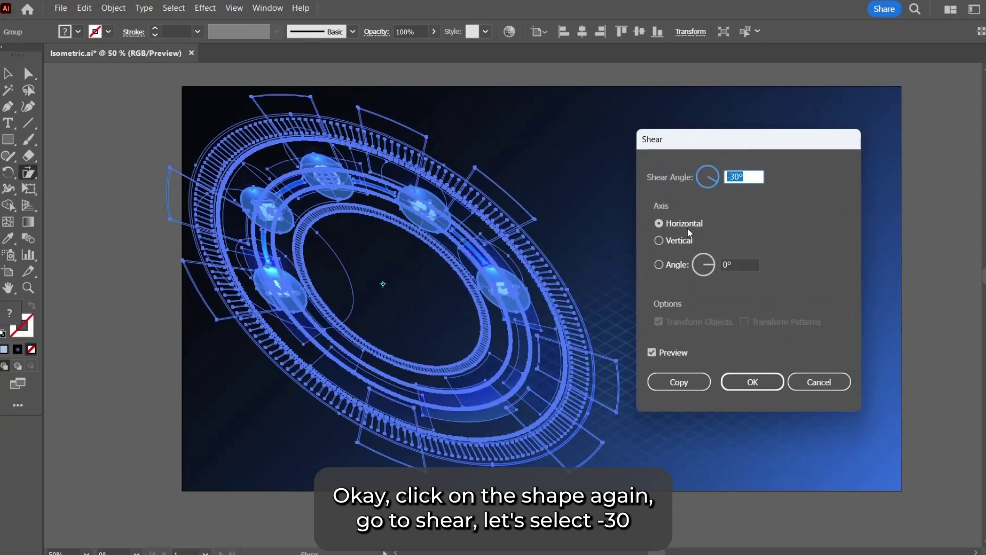
left_click(756, 383)
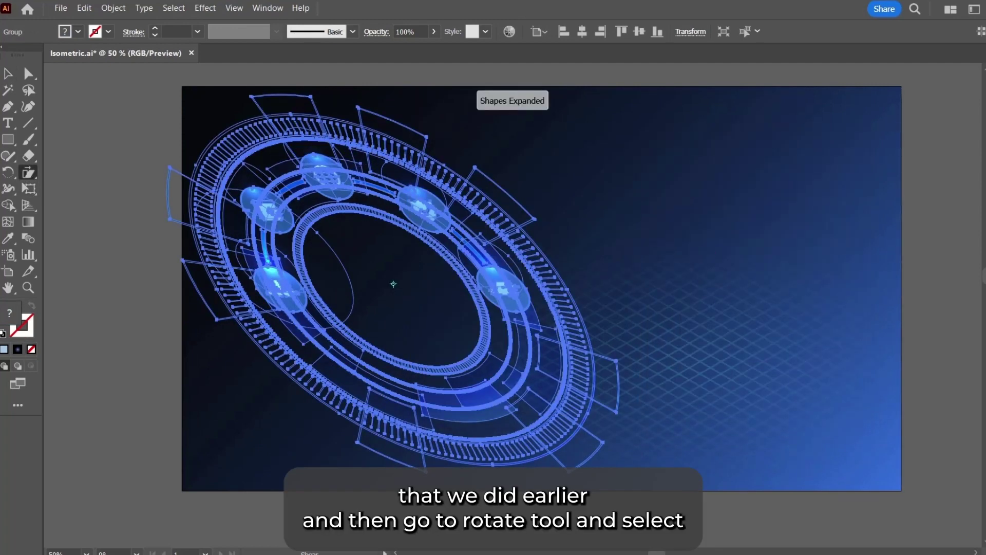
Step: Rotate the sheared ring by -30°, replacing an initial 30° preview
double_click(7, 173)
left_click_drag(438, 115, 717, 107)
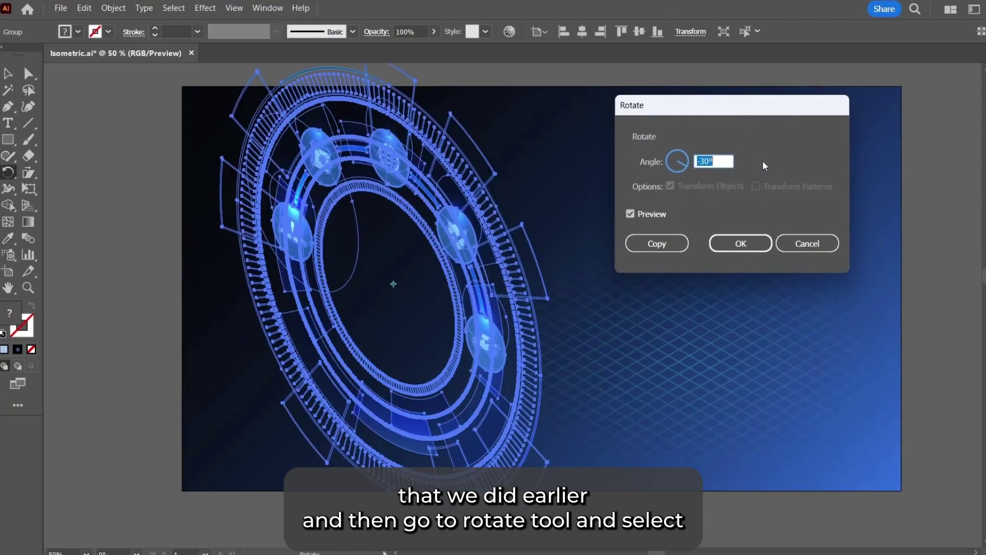
type("30")
key("Tab")
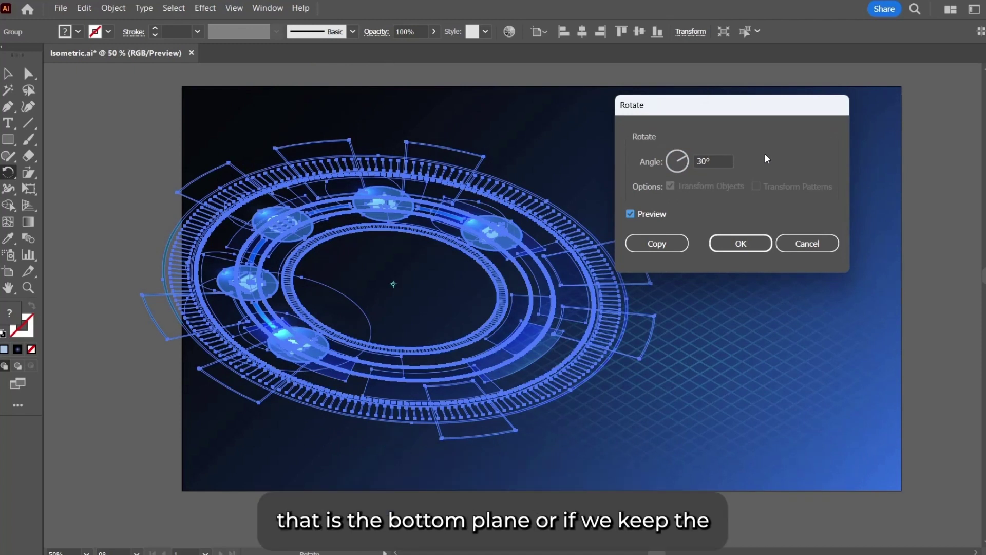
left_click(700, 158)
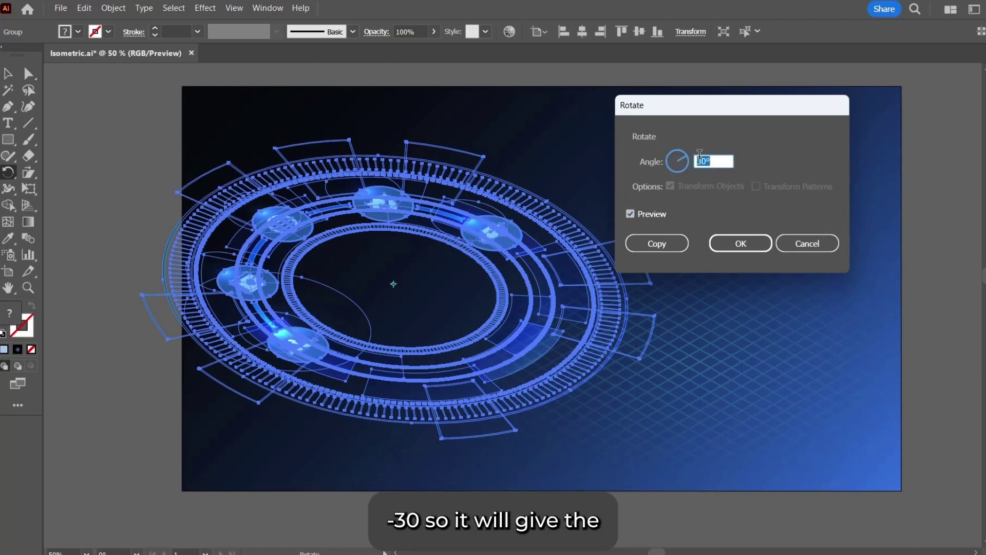
type("-30")
key("Tab")
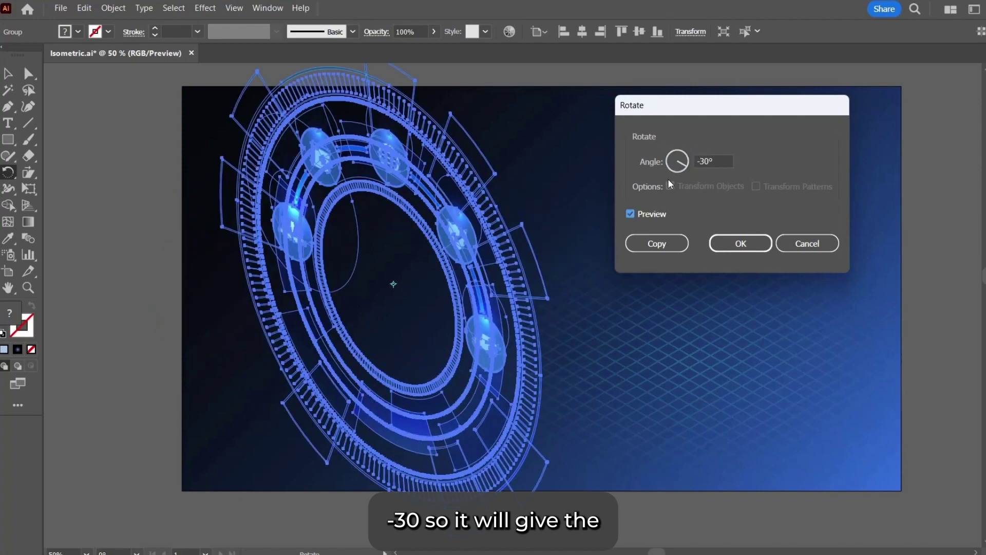
left_click(755, 244)
Step: Narrow the isometric ring and move it to the artboard's right side
key("v")
left_click(609, 306)
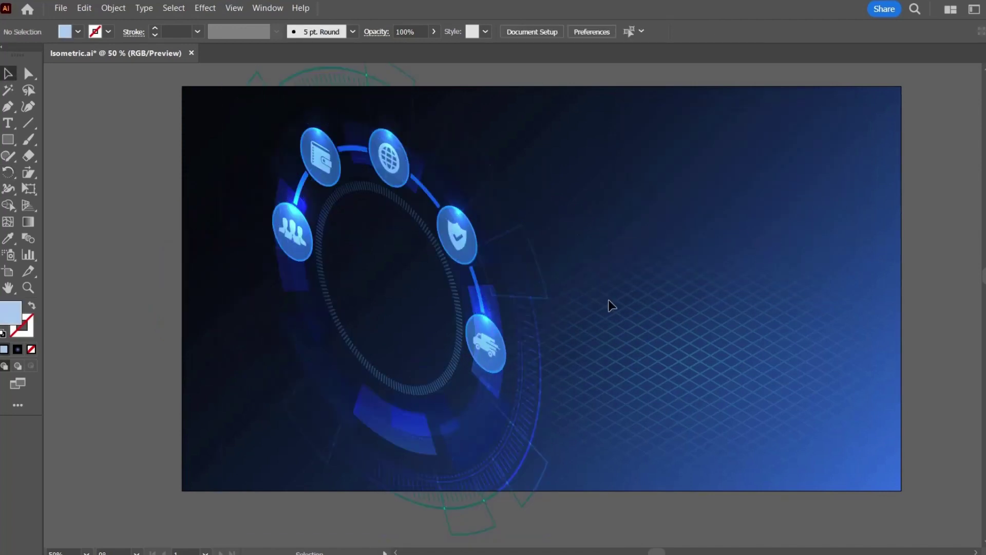
left_click(308, 175)
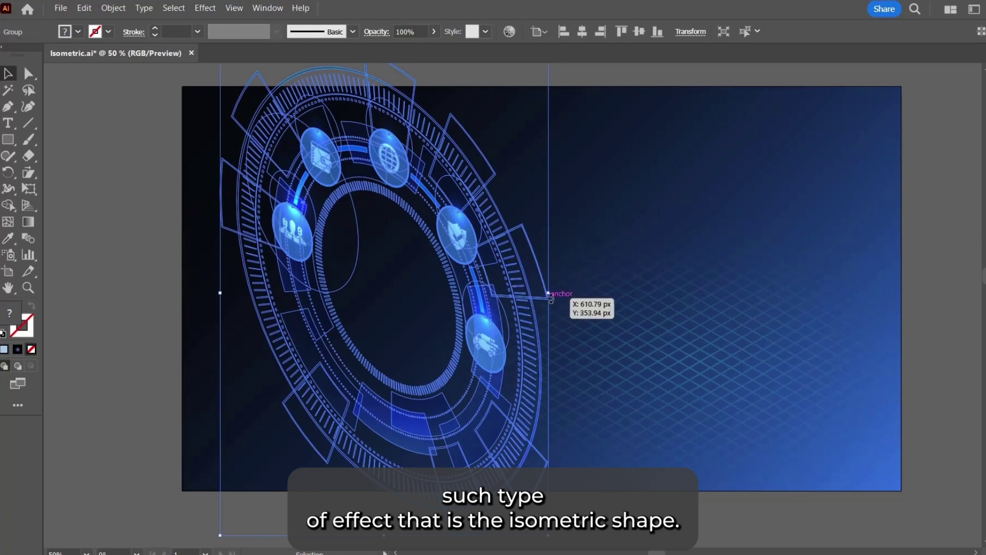
left_click_drag(548, 293, 498, 290)
left_click_drag(380, 200, 782, 215)
left_click_drag(597, 294, 555, 293)
left_click(487, 293)
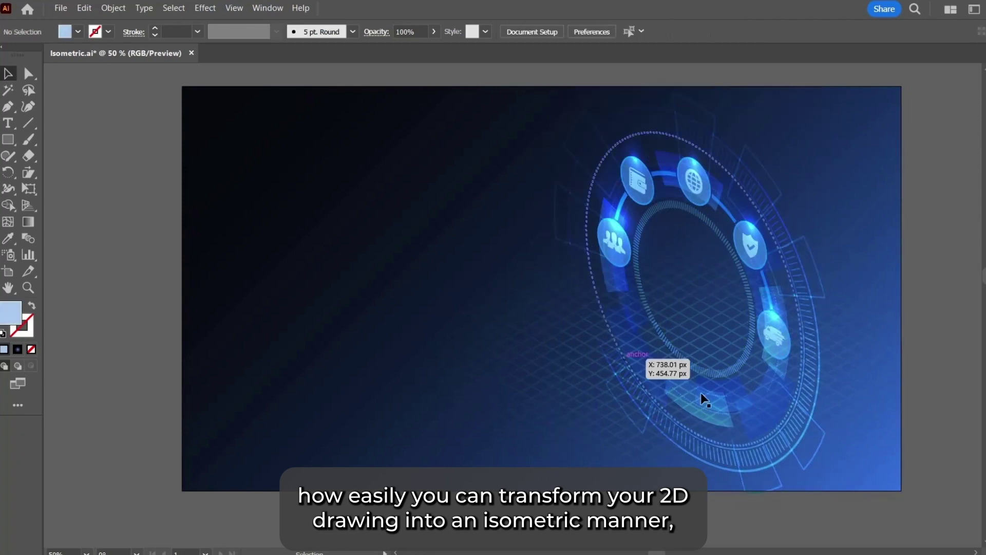